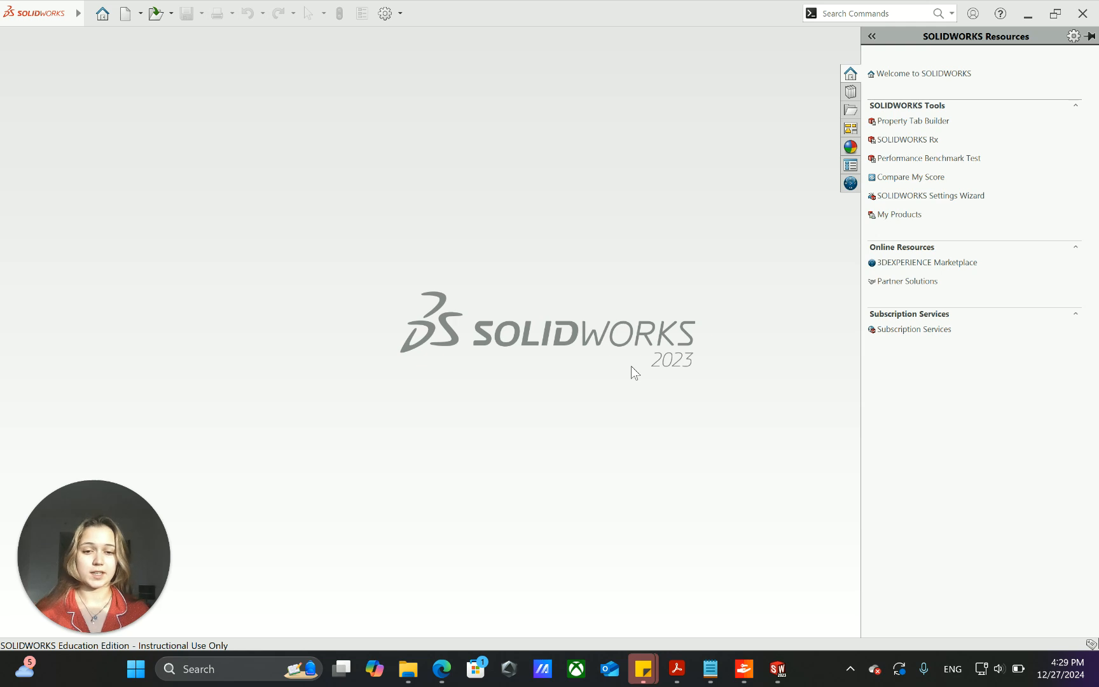
- Create a new part document
{"action": "left_click", "coordinate": [128, 15]}
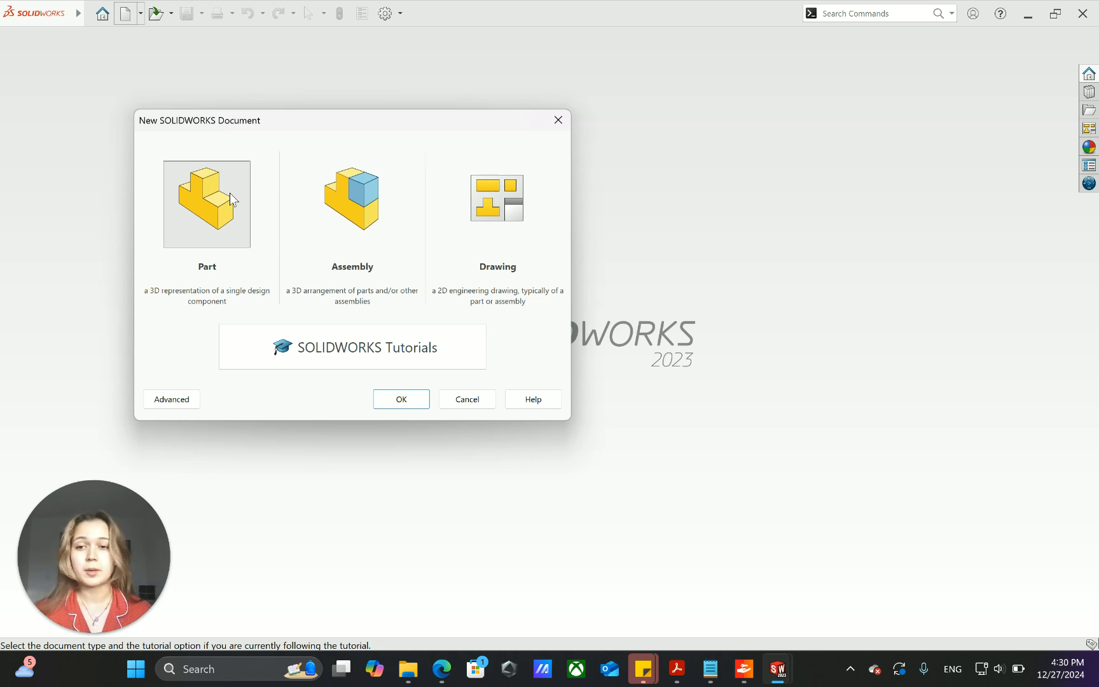
{"action": "left_click", "coordinate": [403, 400]}
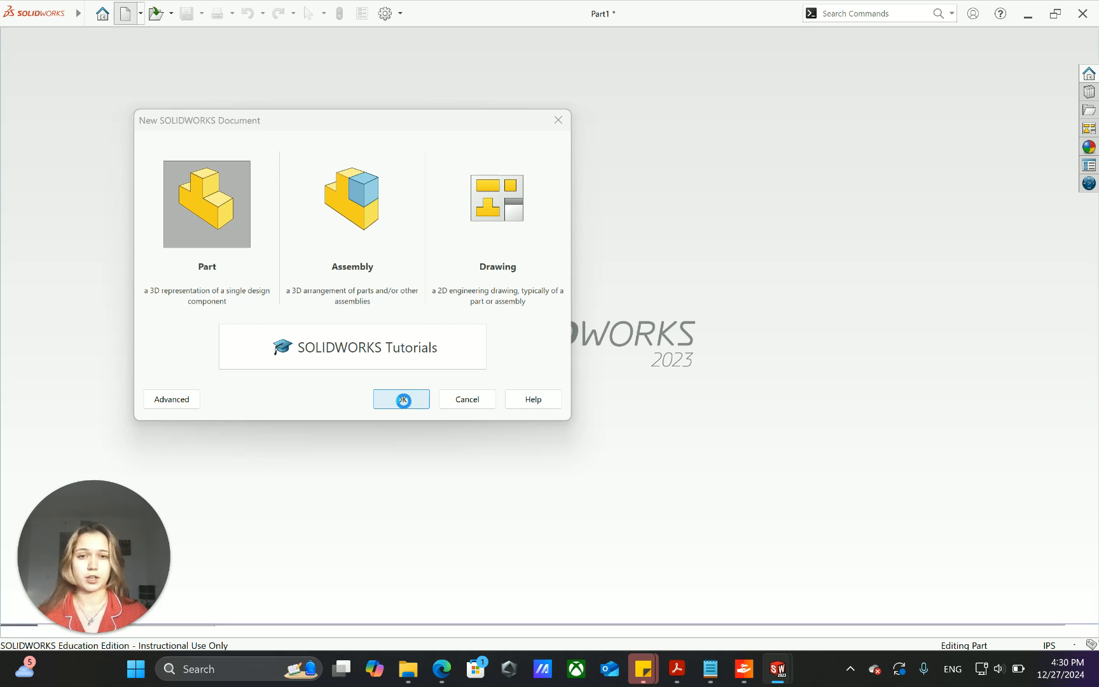
{"action": "left_click", "coordinate": [404, 400]}
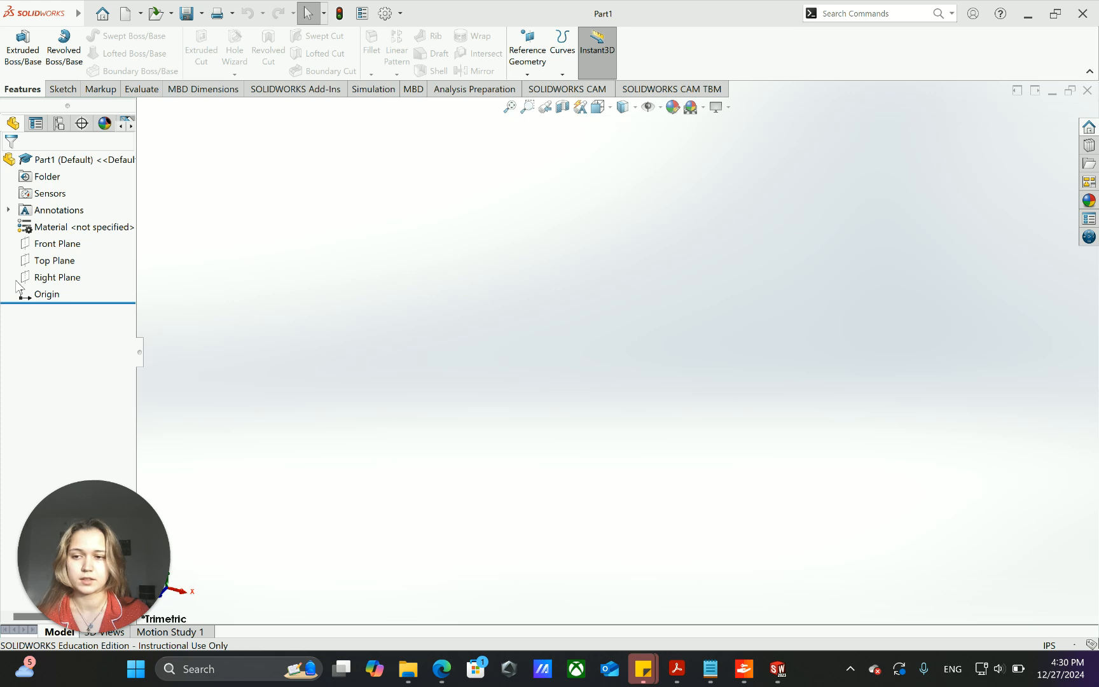
- Set the part's unit system to MMGS (millimeter, gram, second)
{"action": "left_click", "coordinate": [55, 261]}
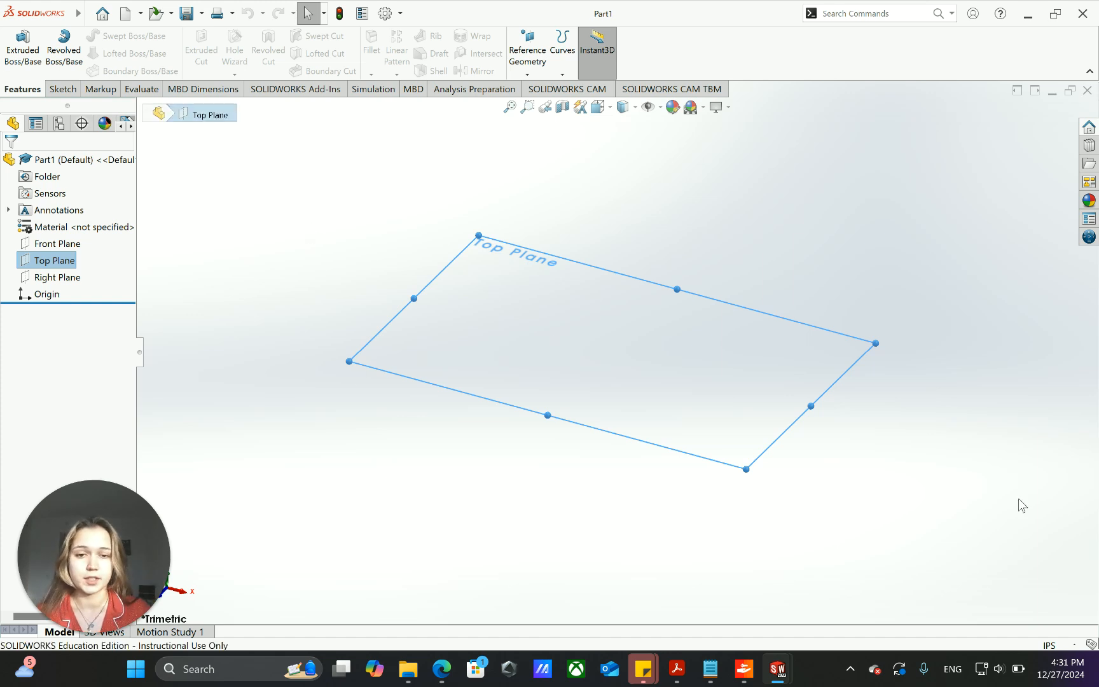
{"action": "left_click", "coordinate": [1061, 644]}
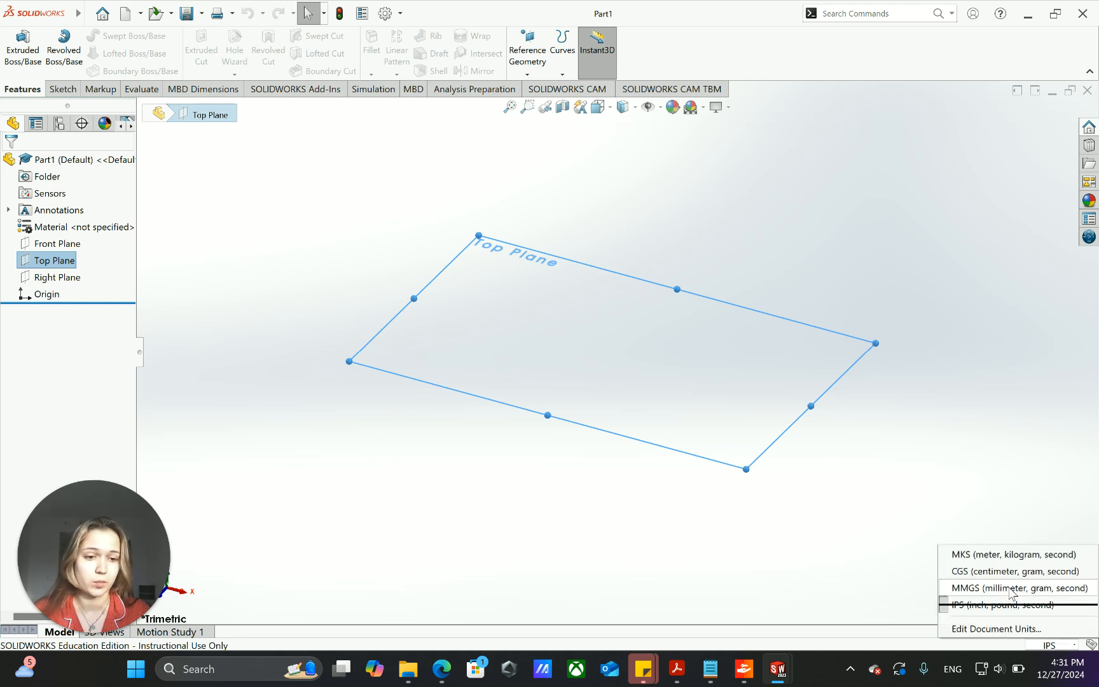
{"action": "left_click", "coordinate": [1039, 588]}
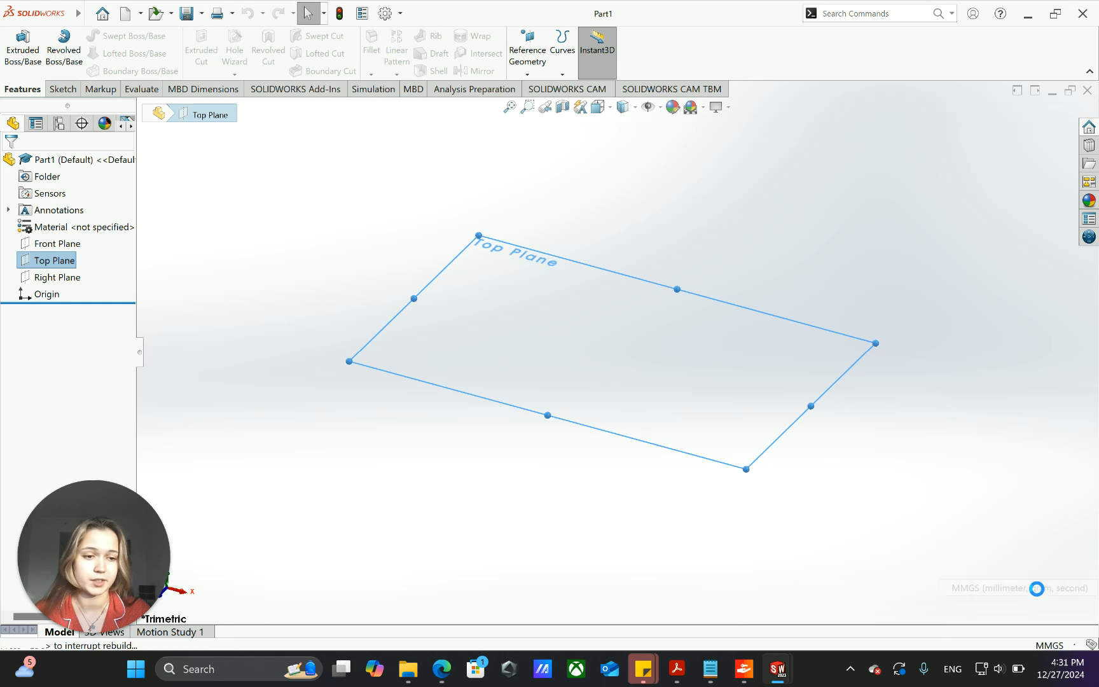
{"action": "left_click", "coordinate": [1059, 647]}
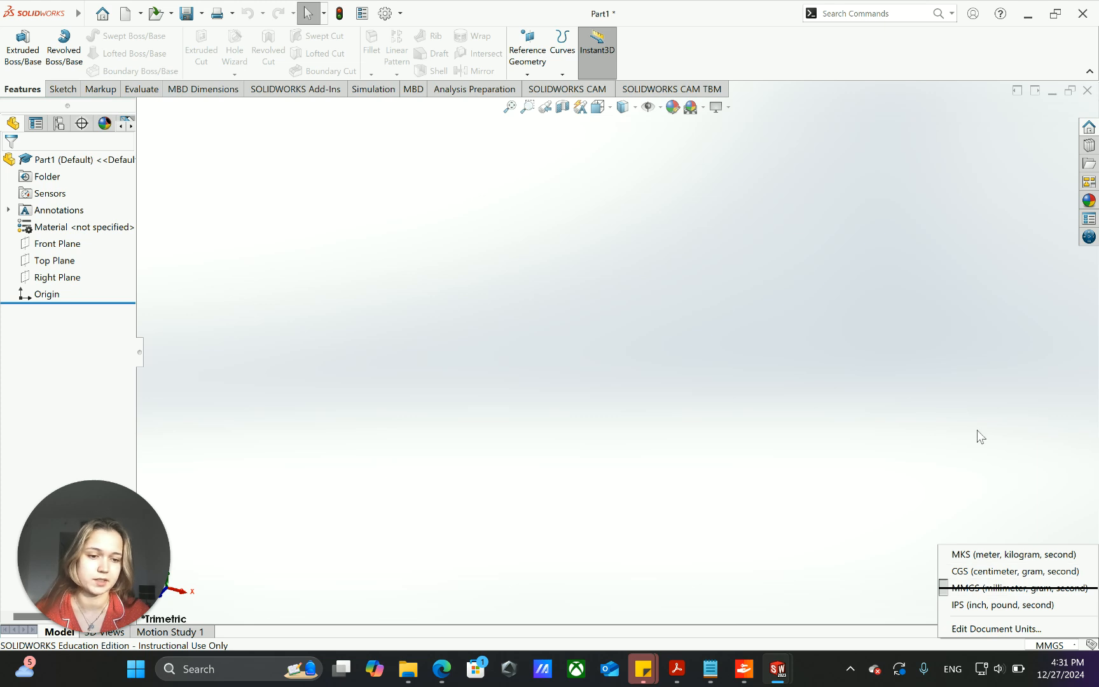
{"action": "left_click", "coordinate": [48, 266]}
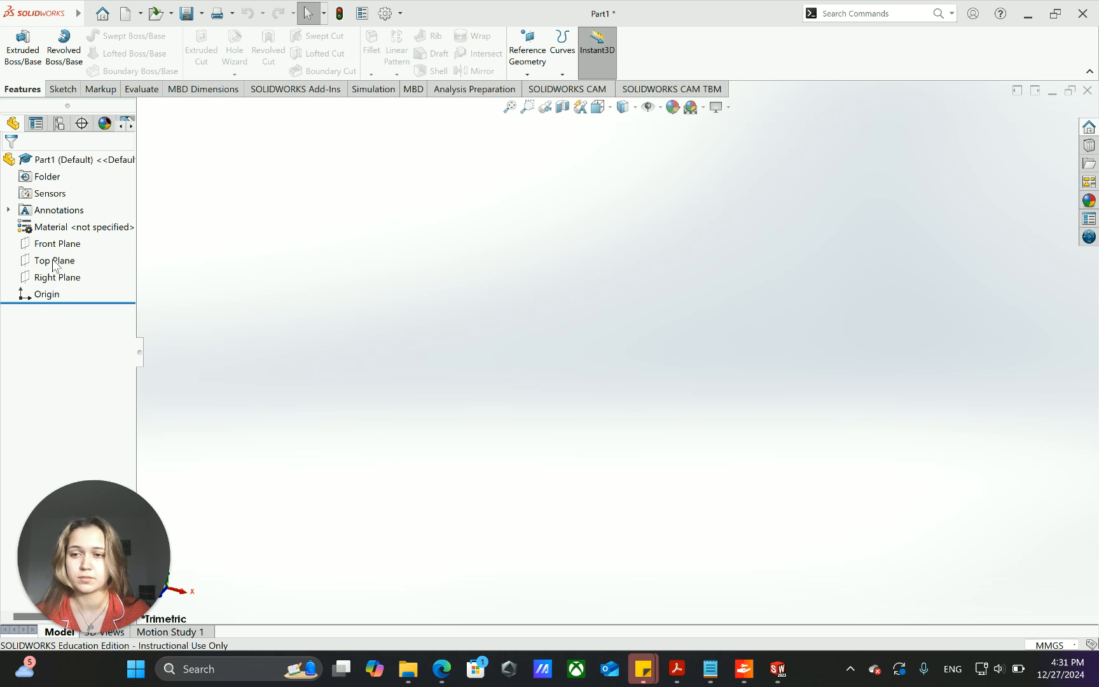
- Sketch a corner rectangle about 136 by 62 mm around the origin on the Top Plane
{"action": "left_click", "coordinate": [62, 263]}
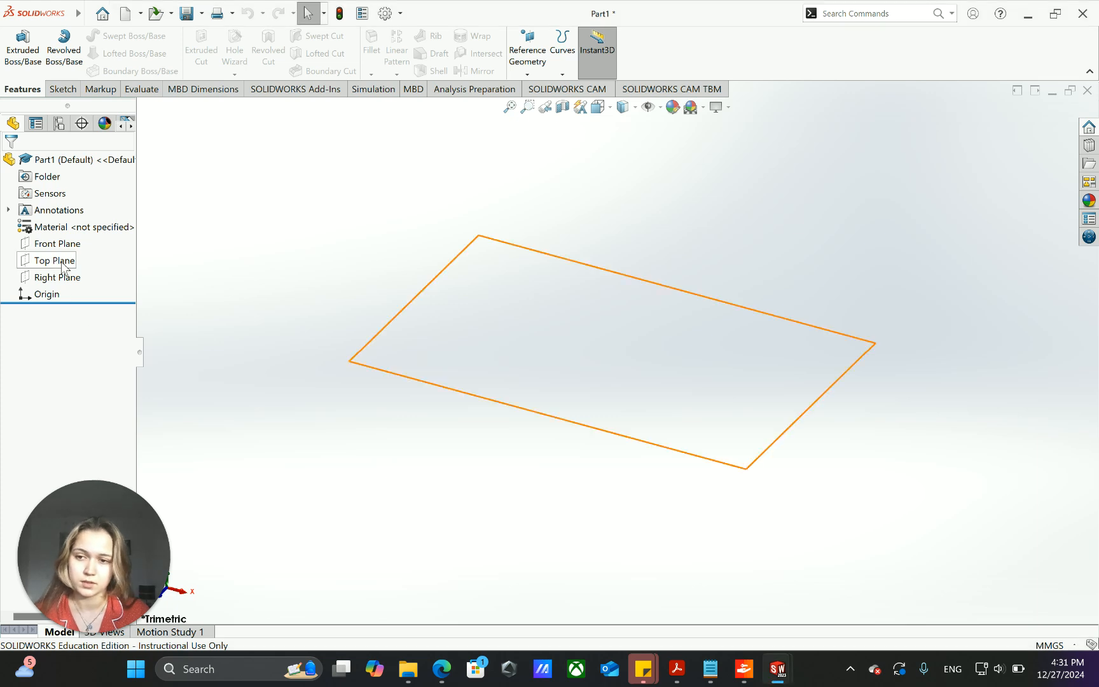
{"action": "left_click", "coordinate": [62, 263]}
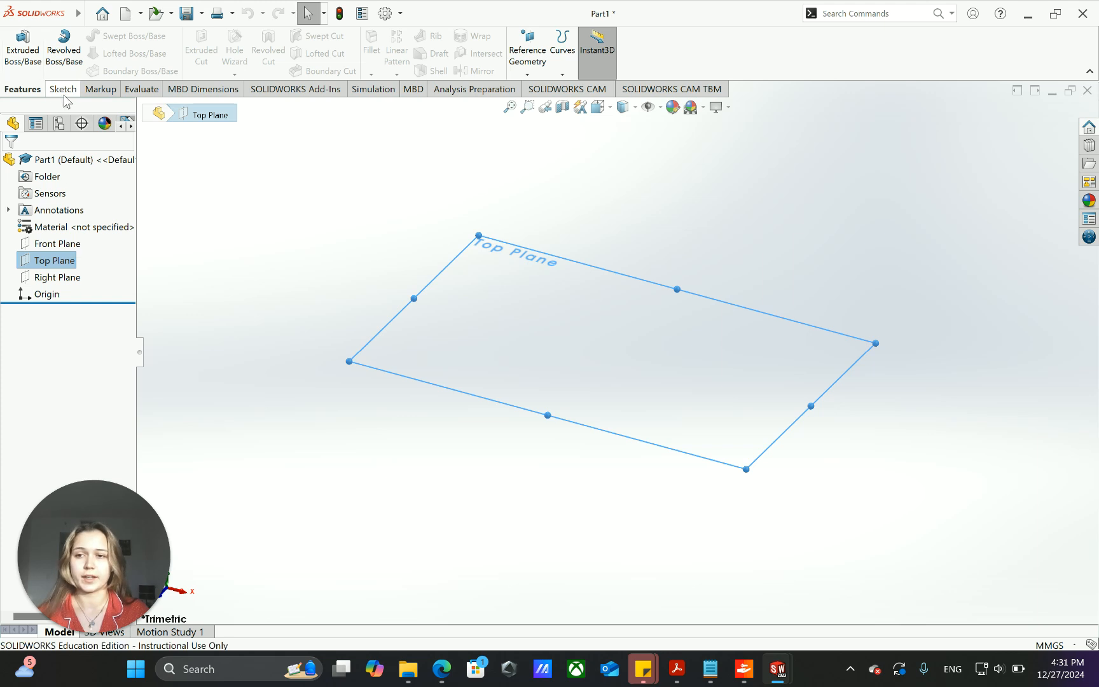
{"action": "left_click", "coordinate": [66, 93]}
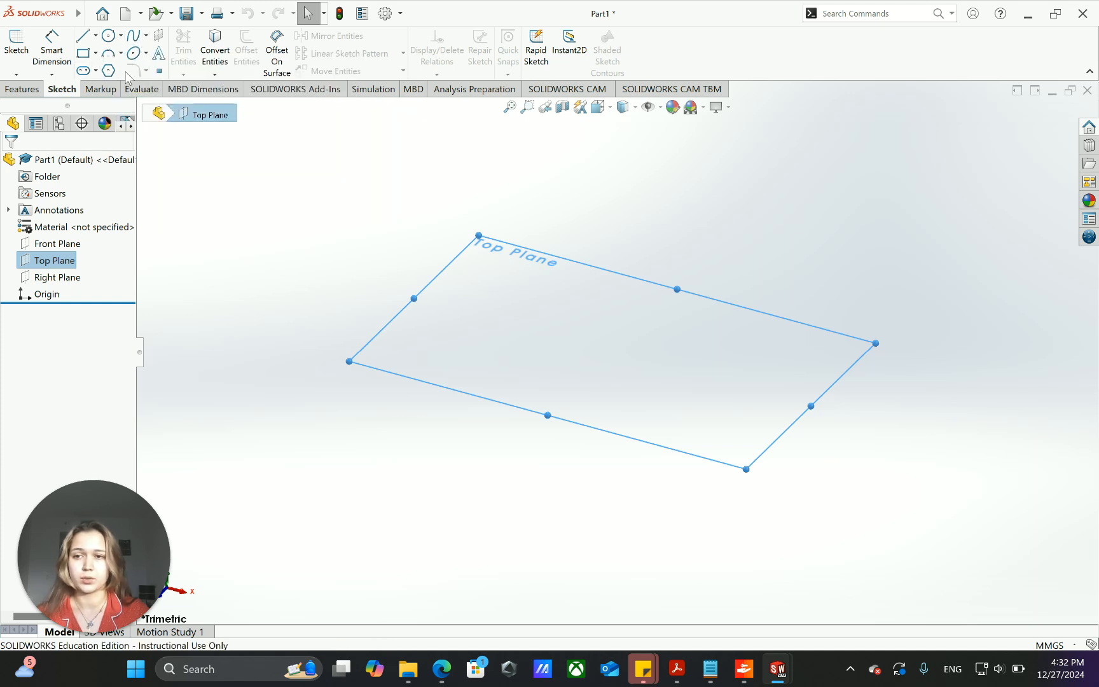
{"action": "left_click", "coordinate": [83, 55]}
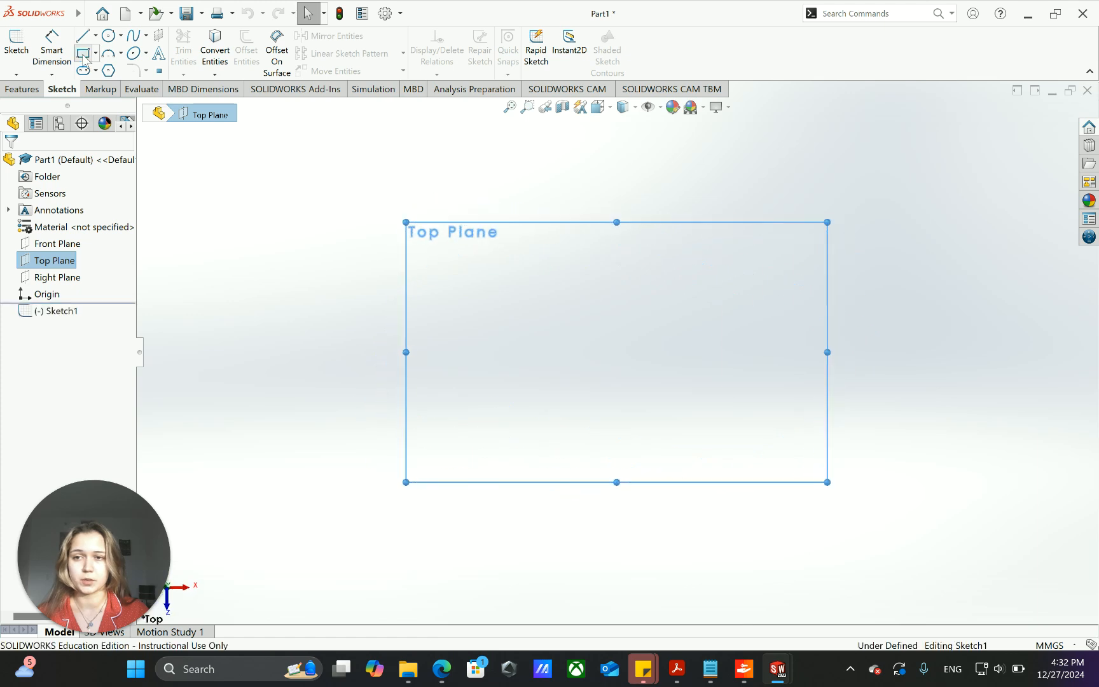
{"action": "left_click", "coordinate": [486, 282]}
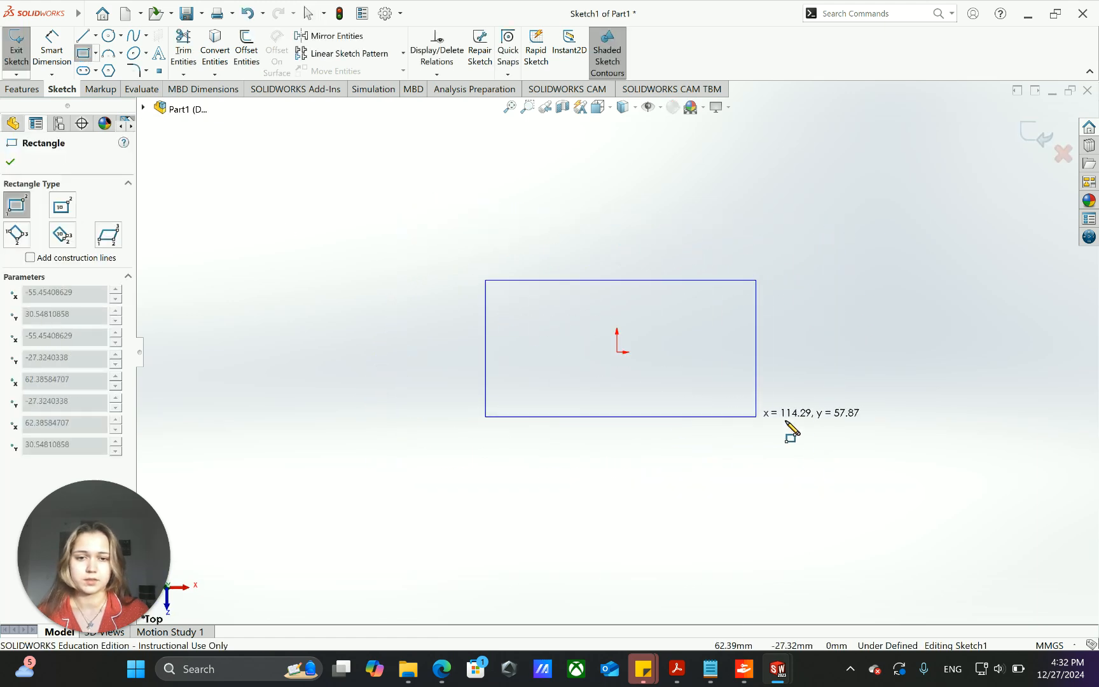
{"action": "left_click", "coordinate": [808, 447]}
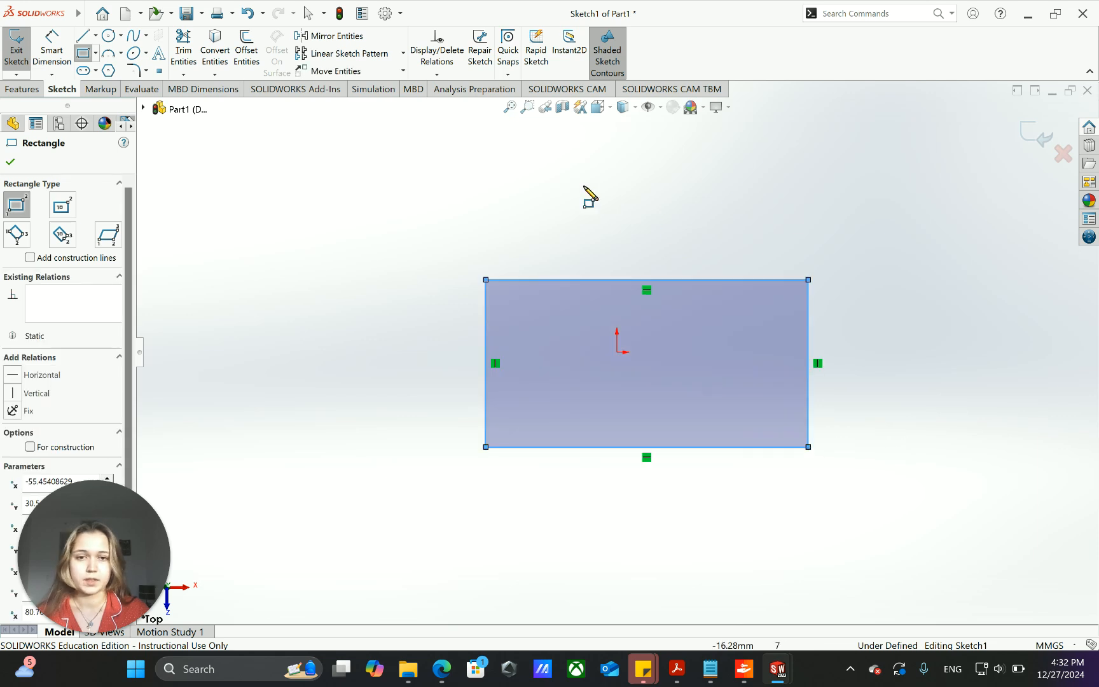
- Dimension the rectangle's upper horizontal edge and set its length to 120 mm
{"action": "left_click", "coordinate": [54, 50]}
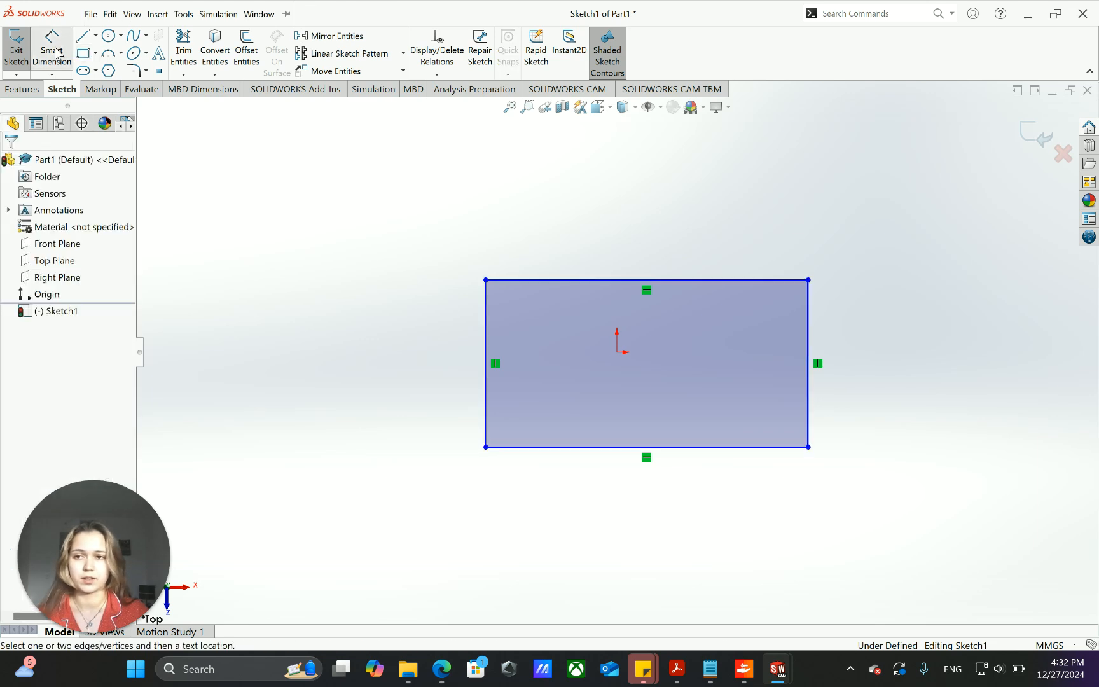
{"action": "left_click", "coordinate": [564, 281]}
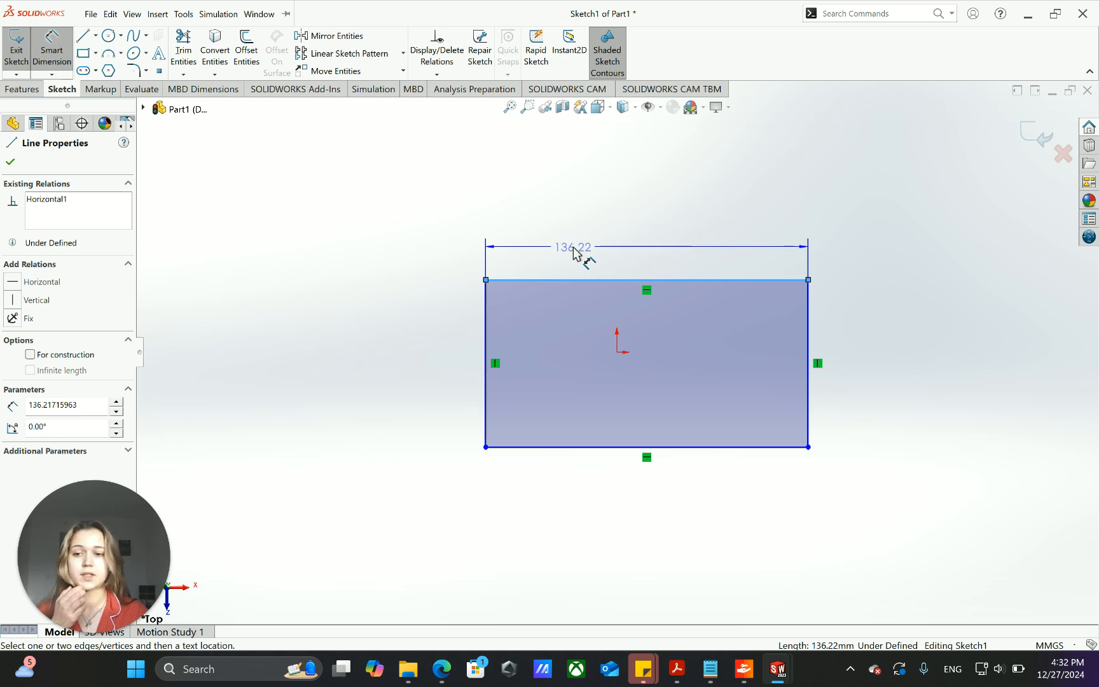
{"action": "left_click", "coordinate": [573, 248]}
{"action": "double_click", "coordinate": [573, 248]}
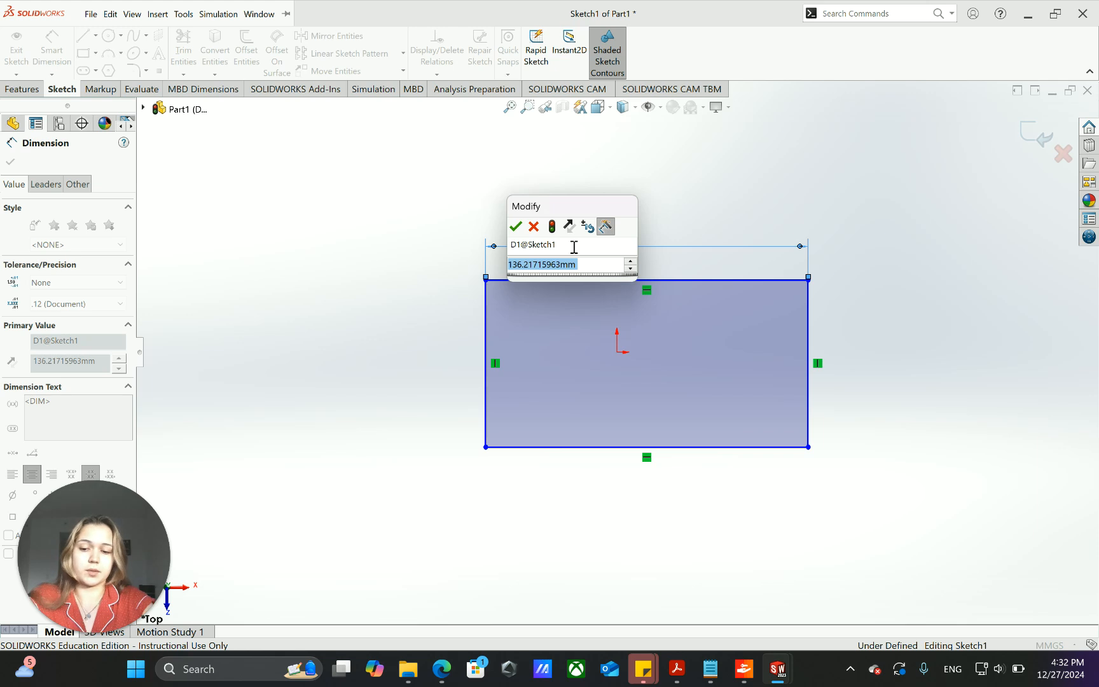
{"action": "type", "text": "120"}
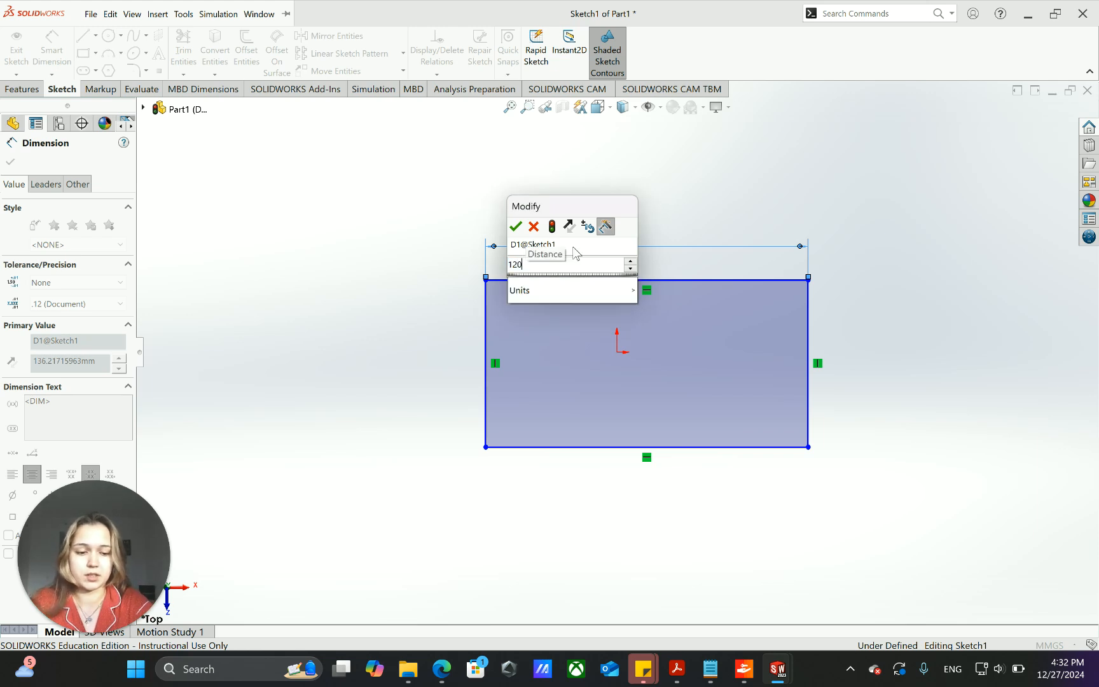
{"action": "key", "text": "Return"}
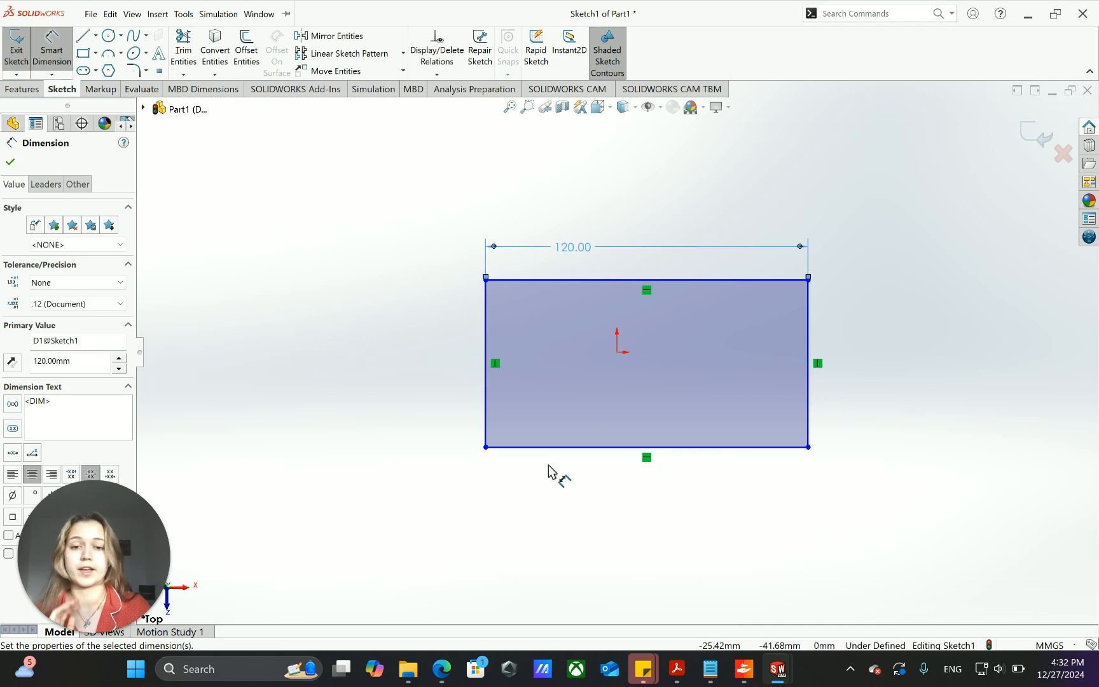
{"action": "left_click", "coordinate": [605, 449]}
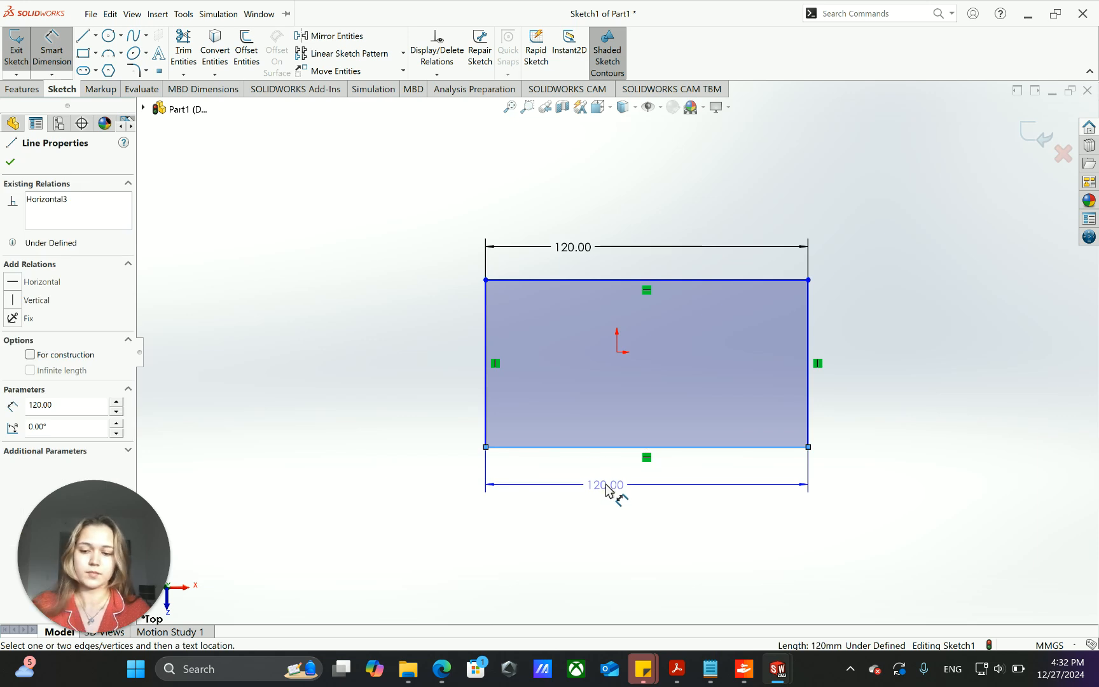
{"action": "key", "text": "Escape"}
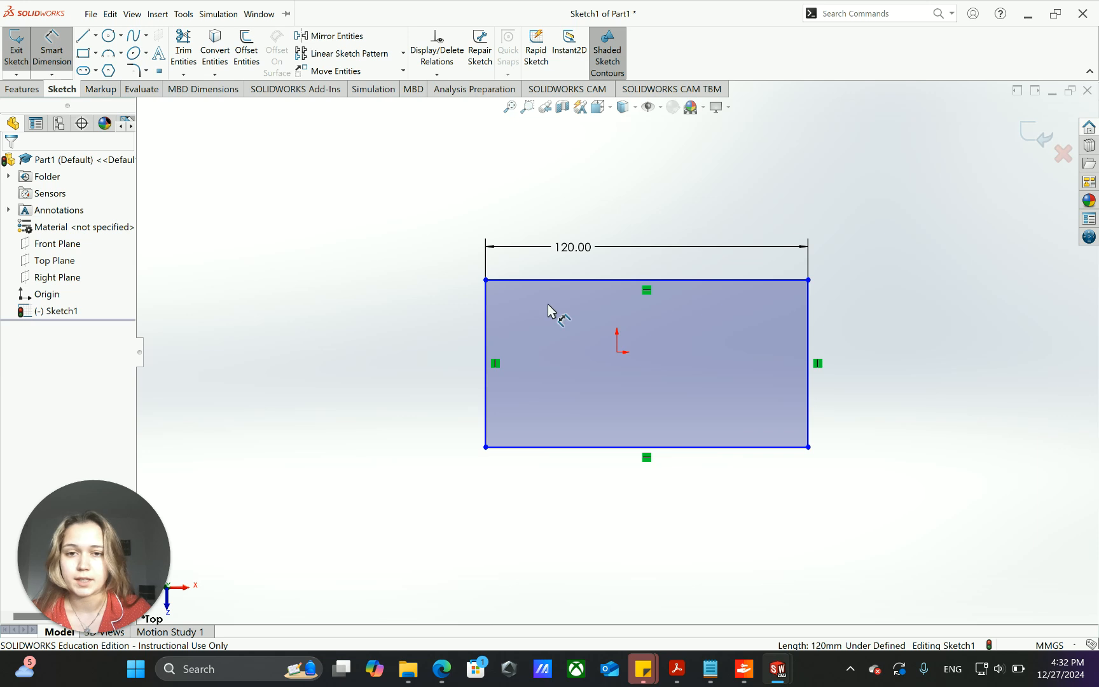
- Dimension the rectangle's left vertical edge, set its length to 55 mm, and finish dimensioning
{"action": "left_click", "coordinate": [477, 346]}
{"action": "left_click", "coordinate": [448, 347]}
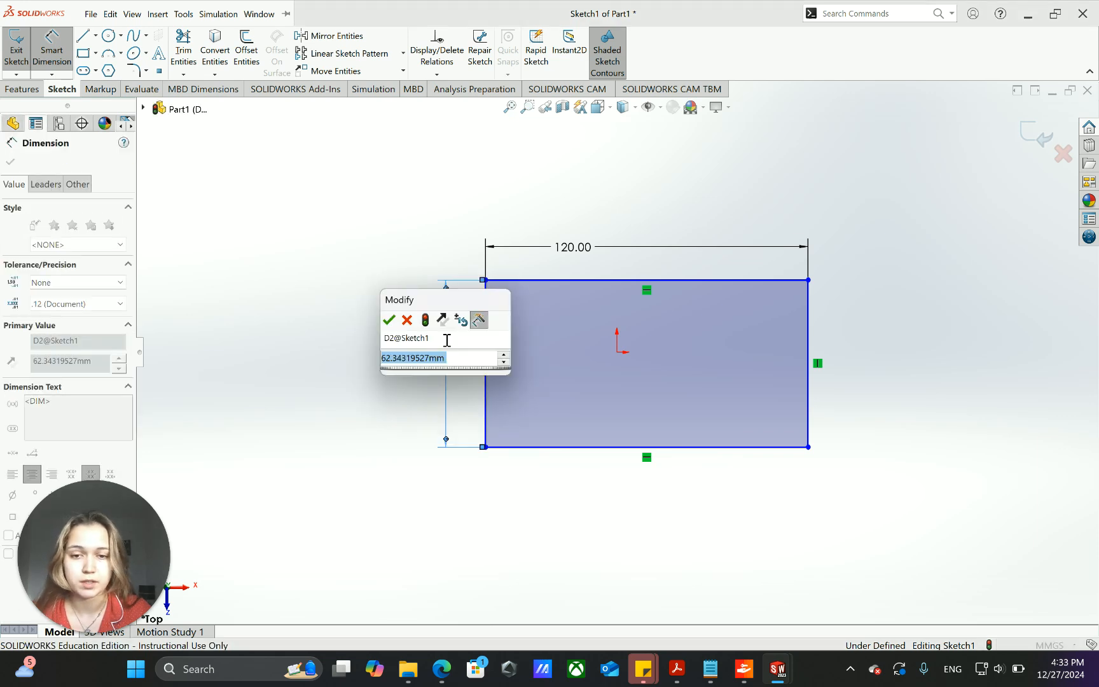
{"action": "type", "text": "55"}
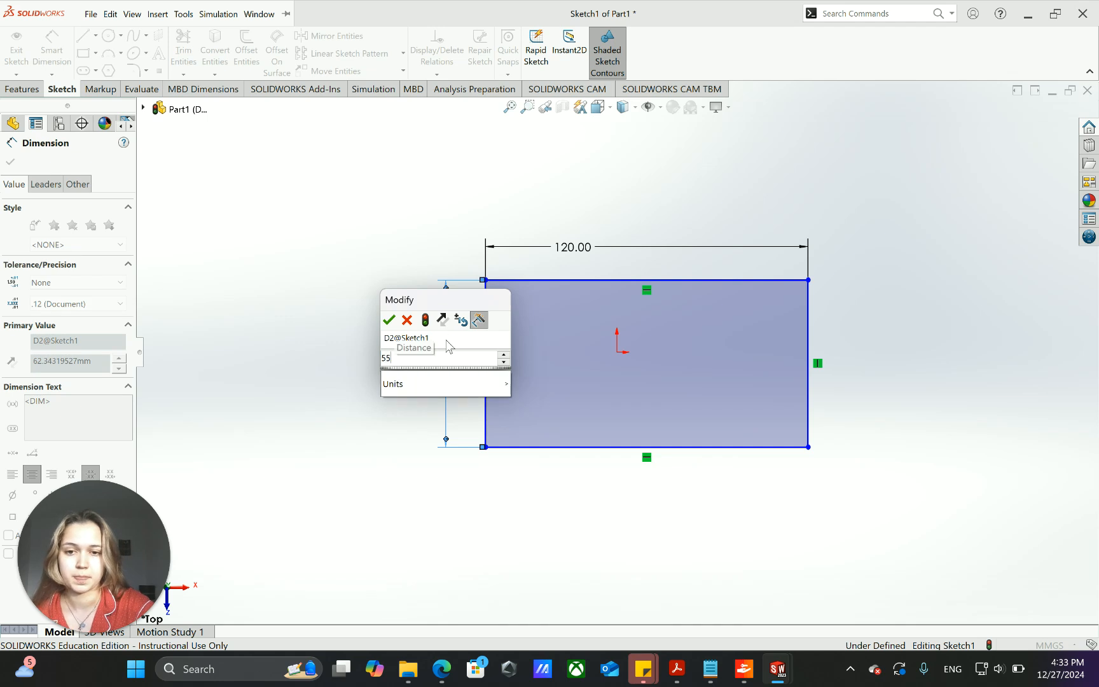
{"action": "key", "text": "Return"}
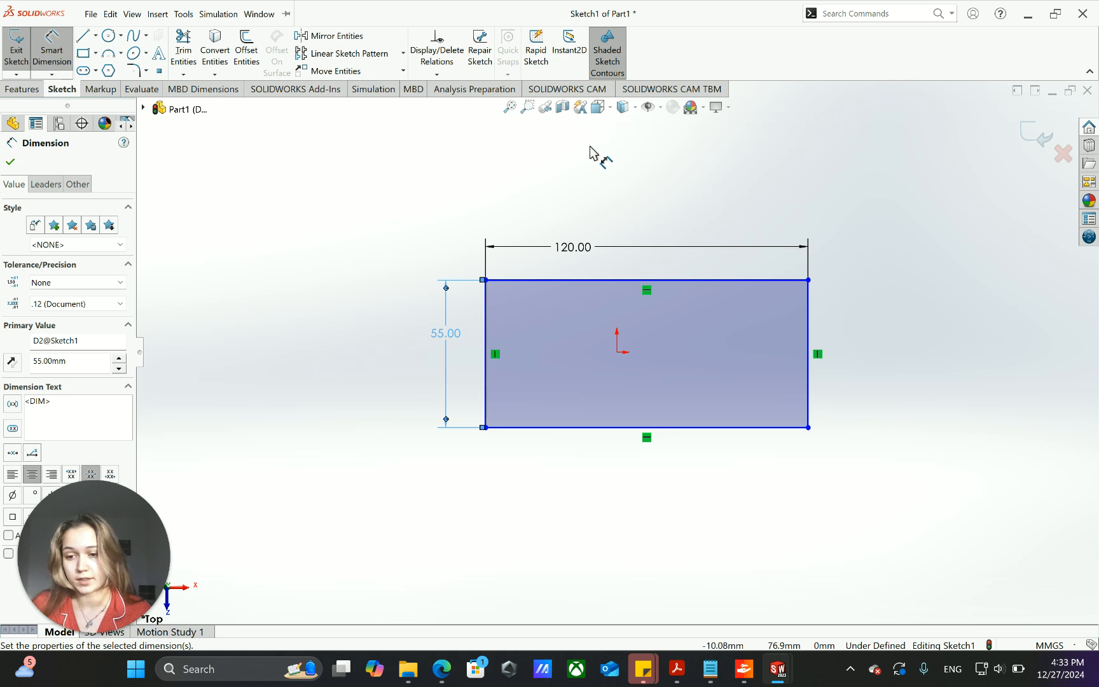
{"action": "left_click", "coordinate": [10, 163]}
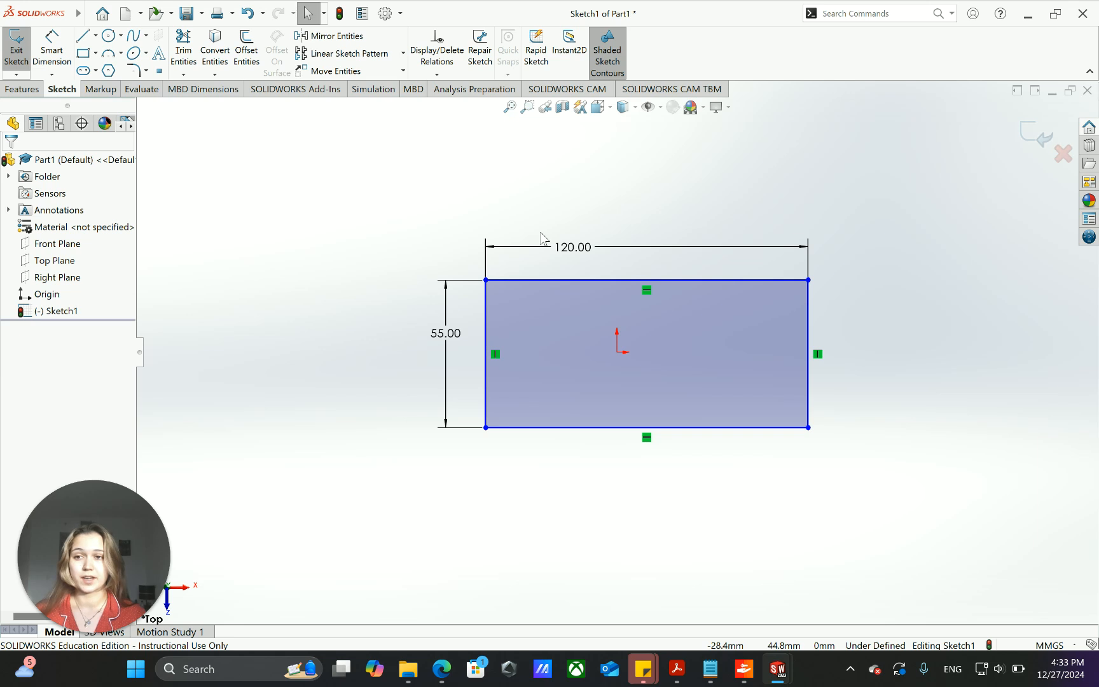
- Exit the finished rectangle sketch on the Top Plane
{"action": "left_click", "coordinate": [23, 89]}
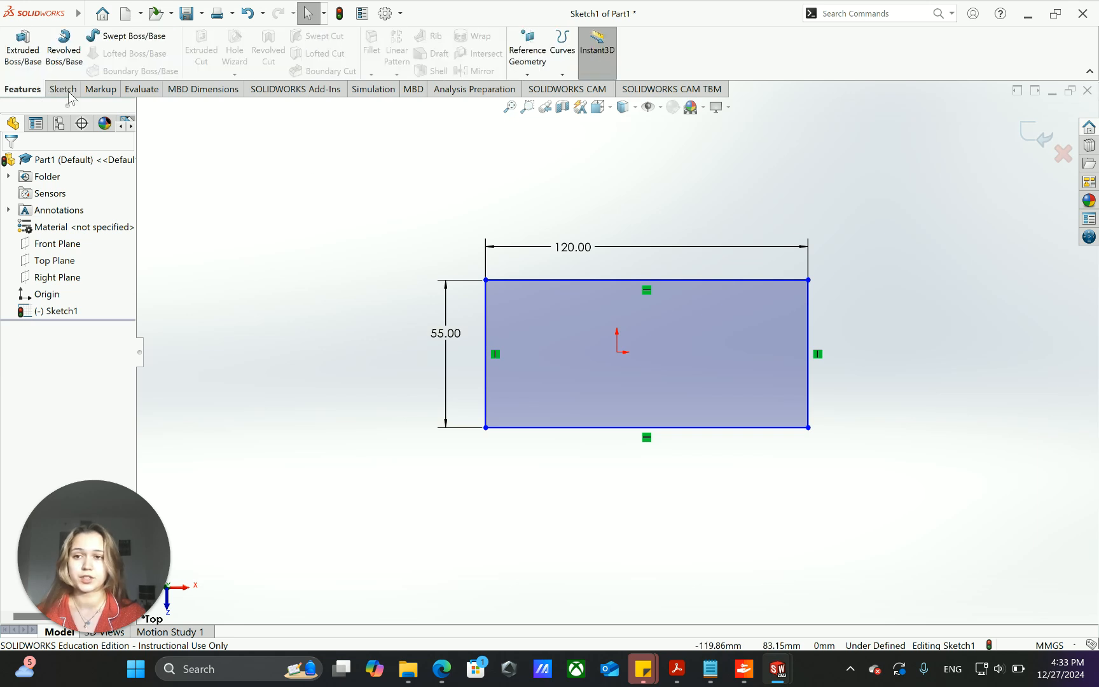
{"action": "left_click", "coordinate": [101, 89]}
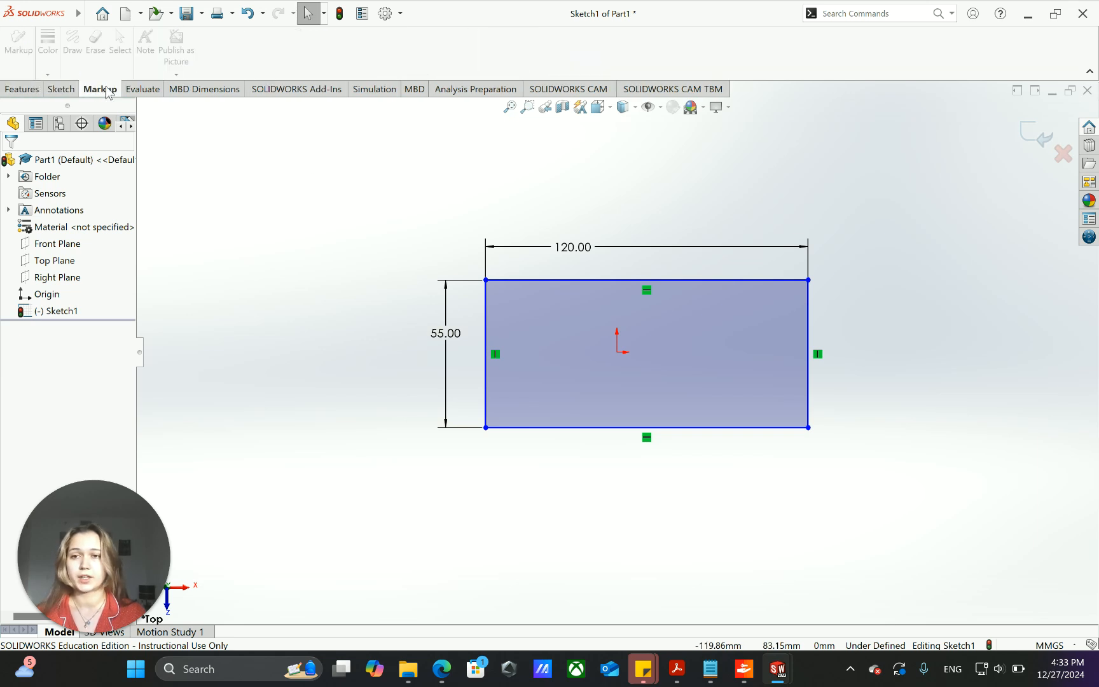
{"action": "left_click", "coordinate": [23, 90]}
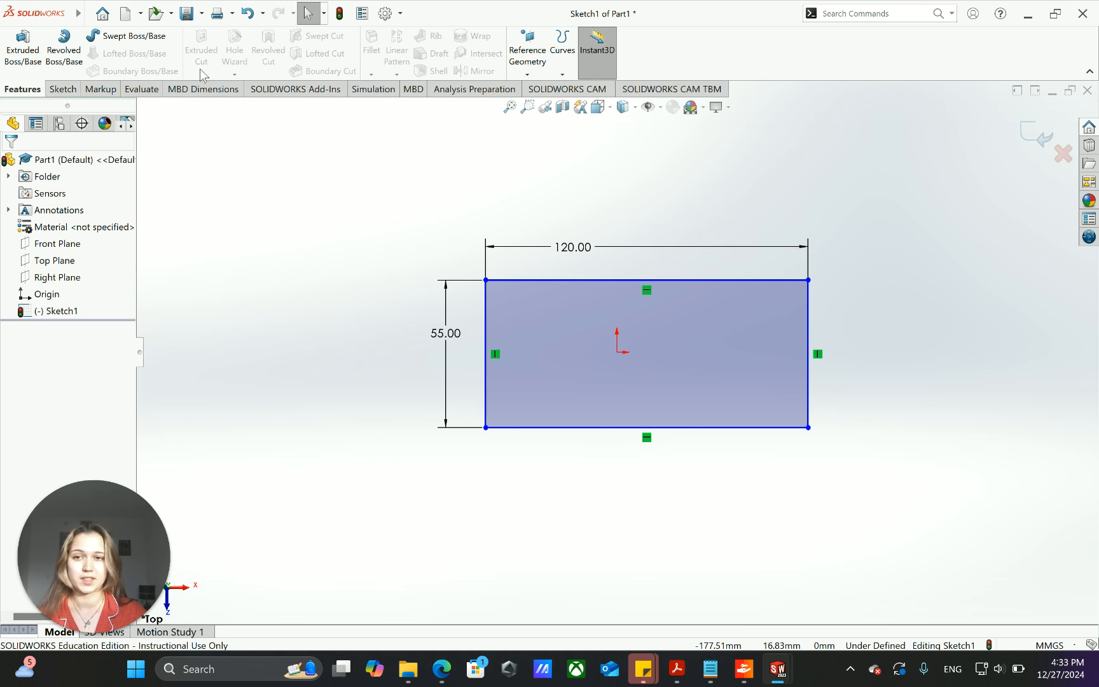
{"action": "left_click", "coordinate": [67, 91]}
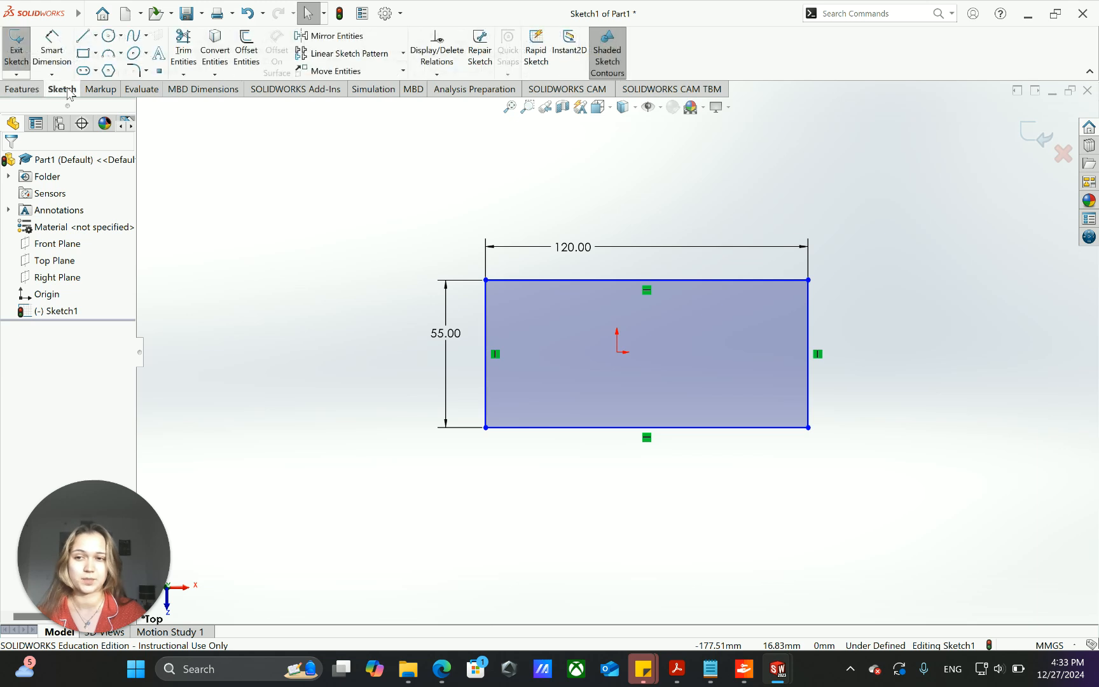
{"action": "left_click", "coordinate": [17, 48]}
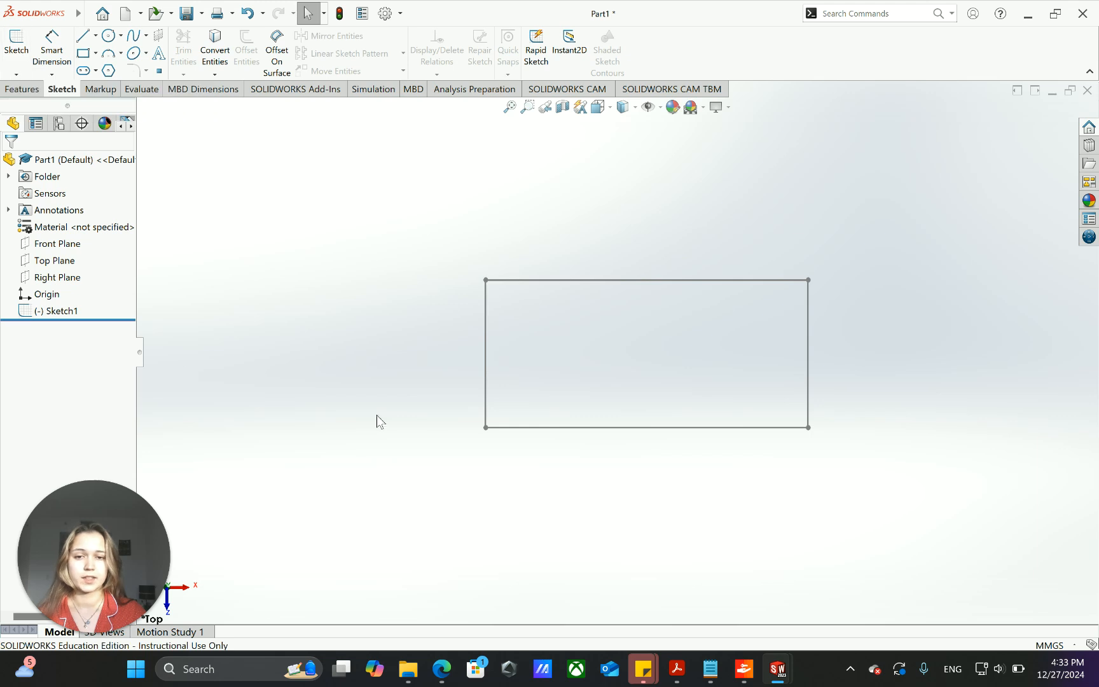
- Start an Extruded Boss/Base from the 120 by 55 mm rectangle sketch with a Blind depth of 10 mm
{"action": "left_click", "coordinate": [23, 89]}
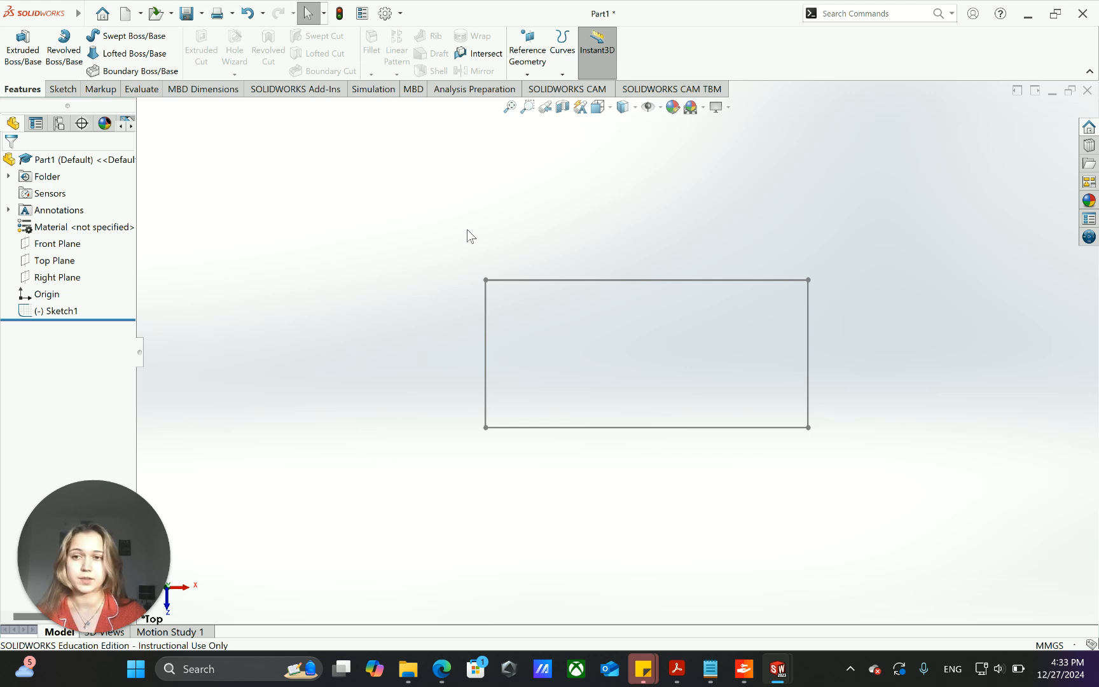
{"action": "left_click", "coordinate": [23, 45]}
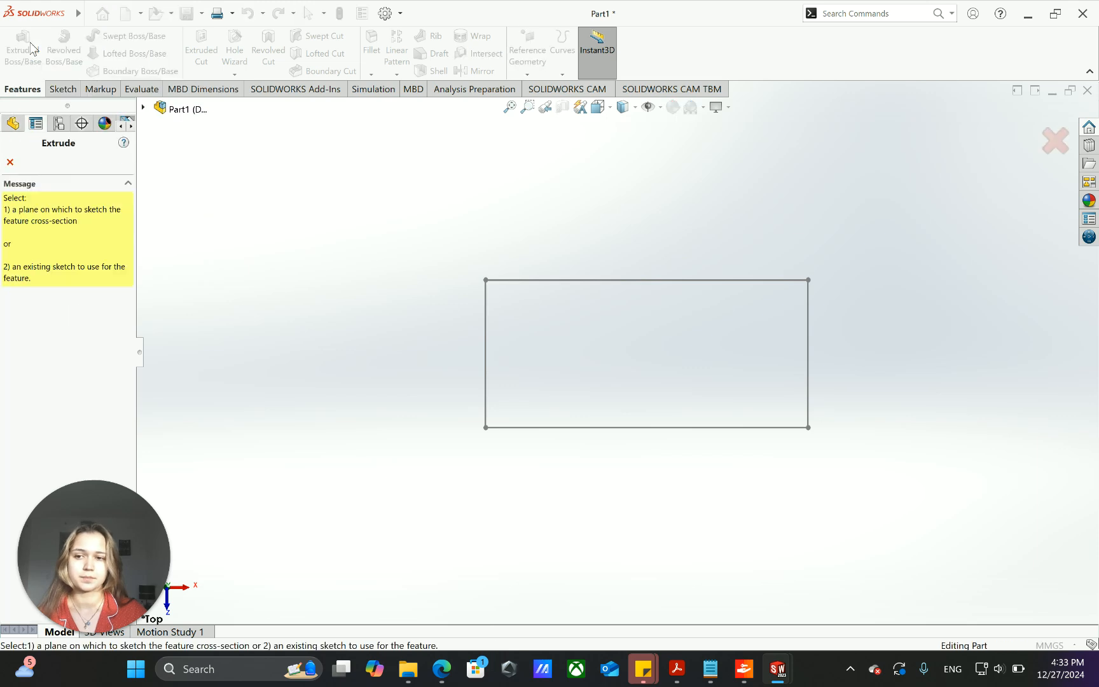
{"action": "left_click", "coordinate": [568, 279]}
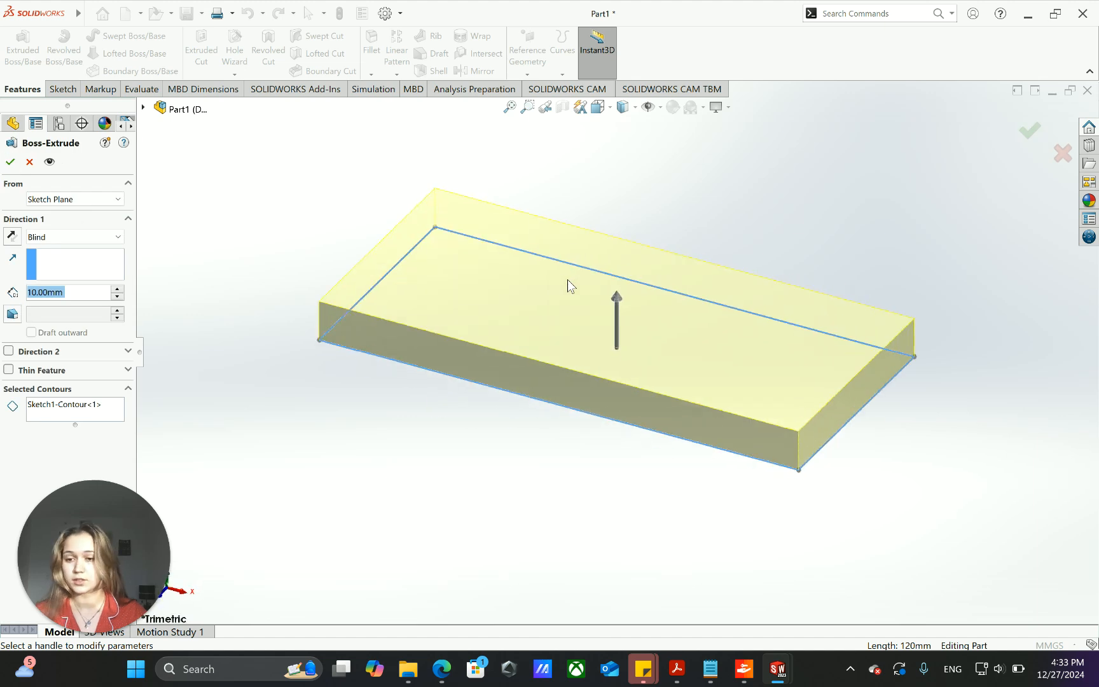
{"action": "scroll", "coordinate": [507, 468], "scroll_direction": "up", "scroll_amount": 2}
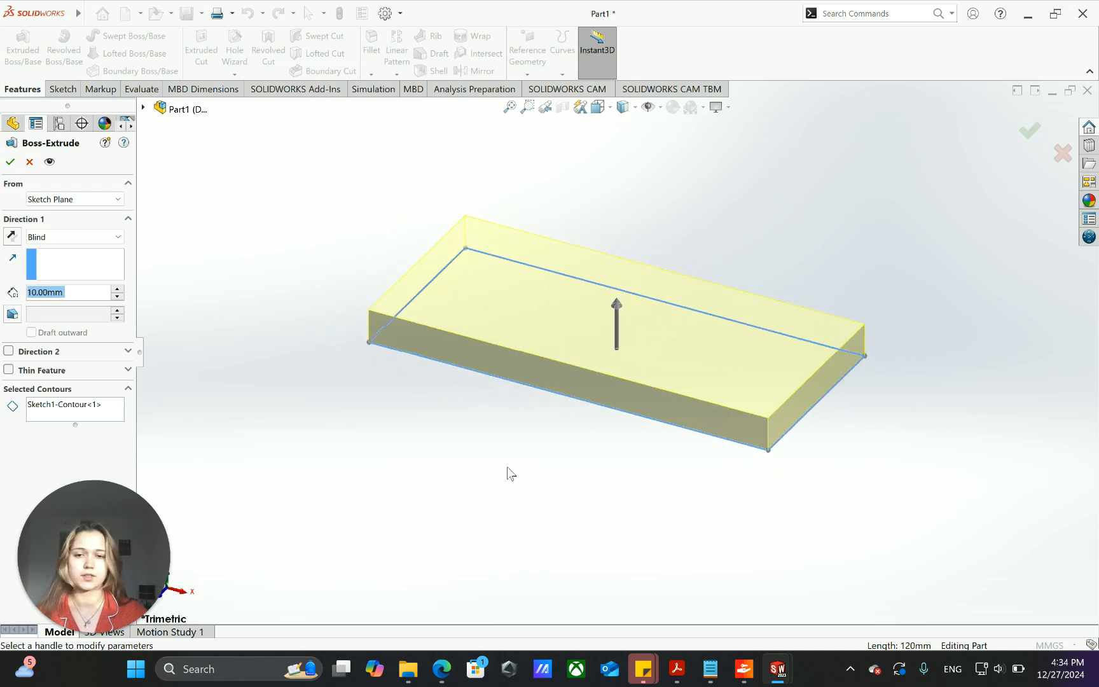
{"action": "middle_click_drag", "start_coordinate": [499, 482], "coordinate": [481, 417]}
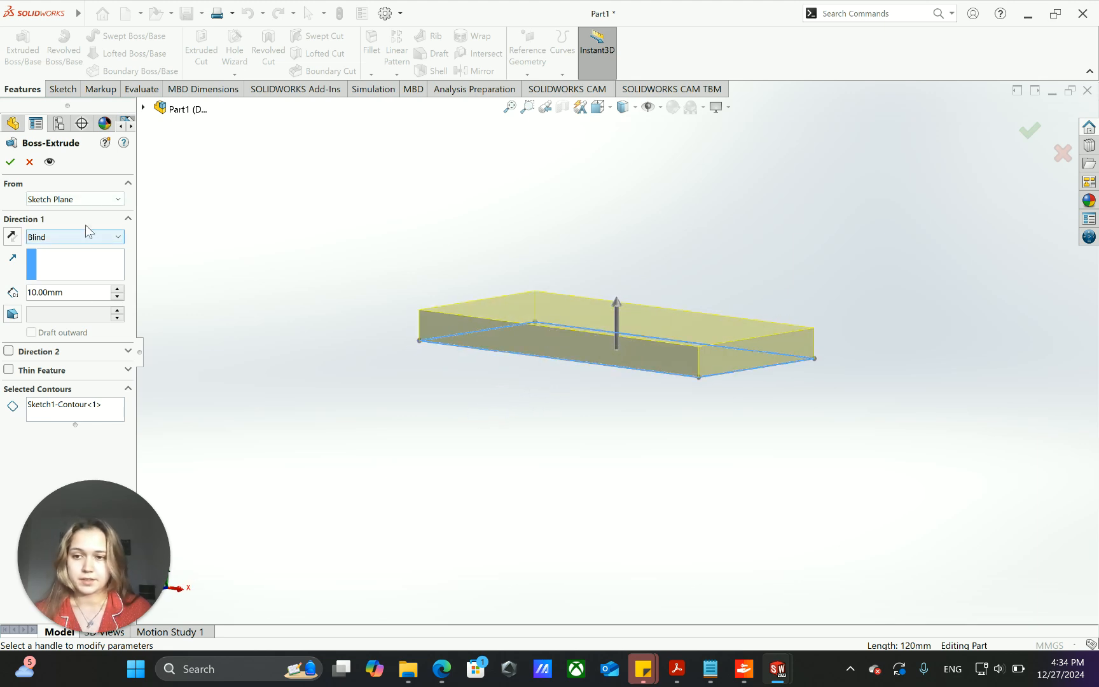
{"action": "left_click", "coordinate": [118, 240]}
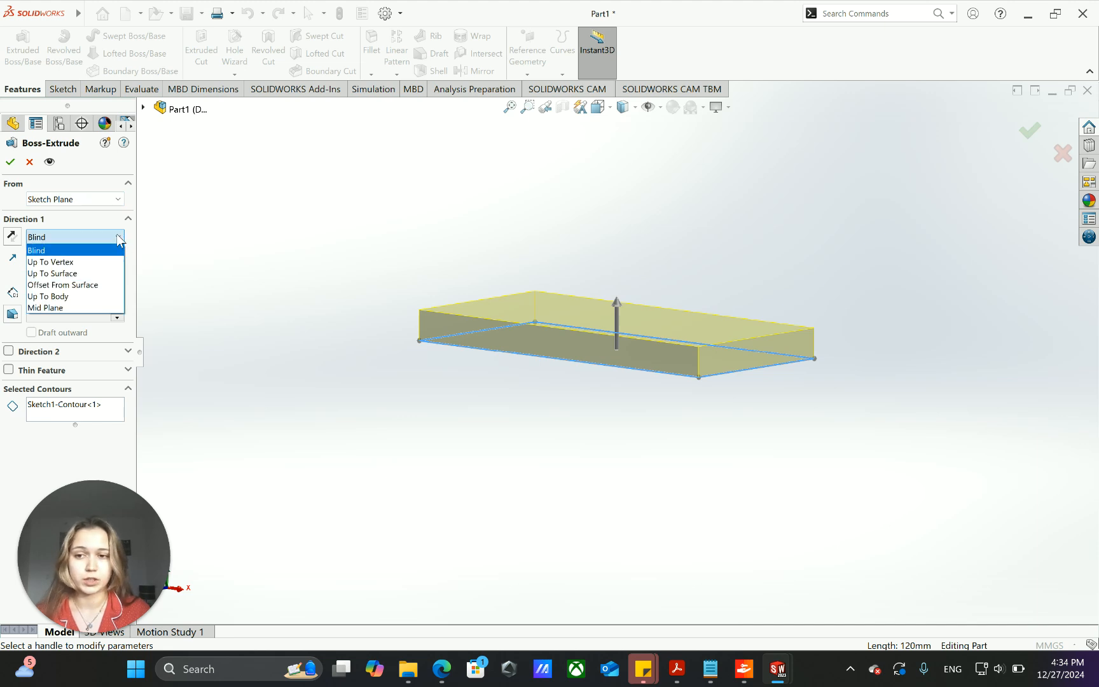
{"action": "left_click", "coordinate": [120, 240]}
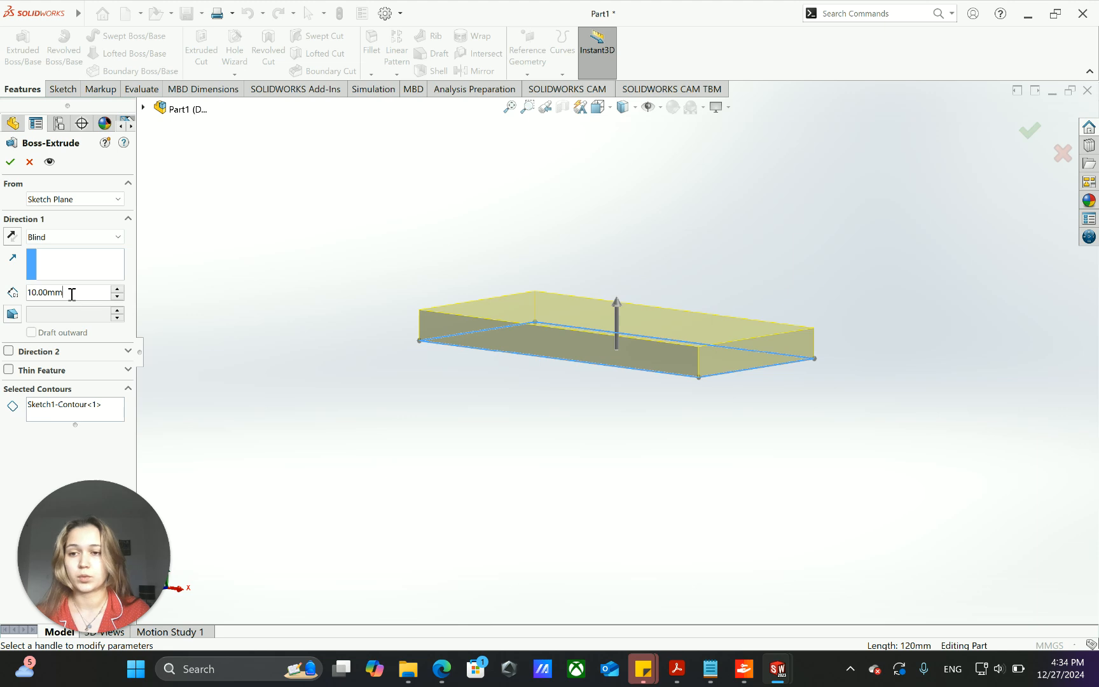
{"action": "left_click_drag", "start_coordinate": [71, 293], "coordinate": [2, 286]}
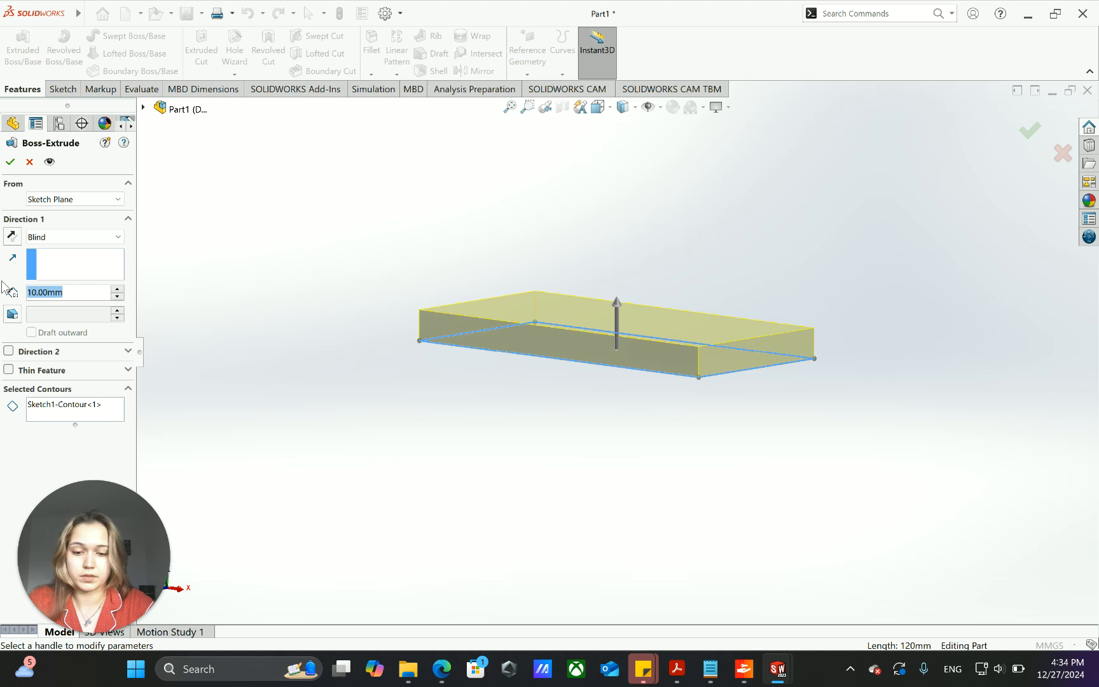
{"action": "type", "text": "10"}
{"action": "key", "text": "Return"}
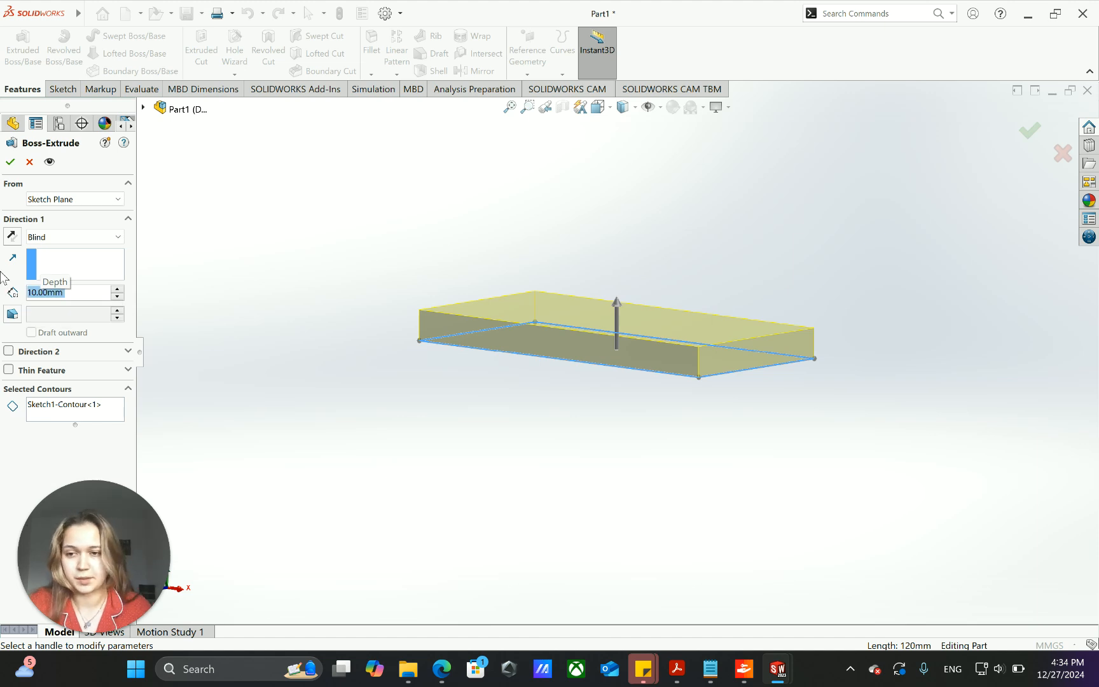
- Try the Up To Vertex end condition for the extrusion and change it to Mid Plane
{"action": "left_click", "coordinate": [120, 238]}
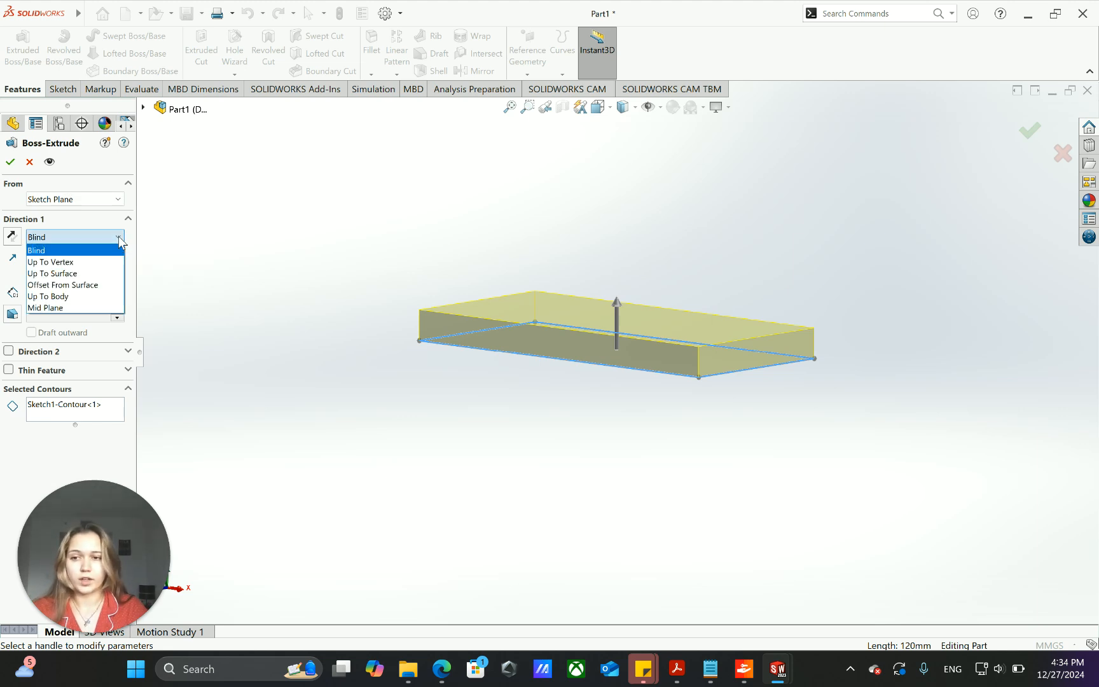
{"action": "left_click", "coordinate": [104, 268]}
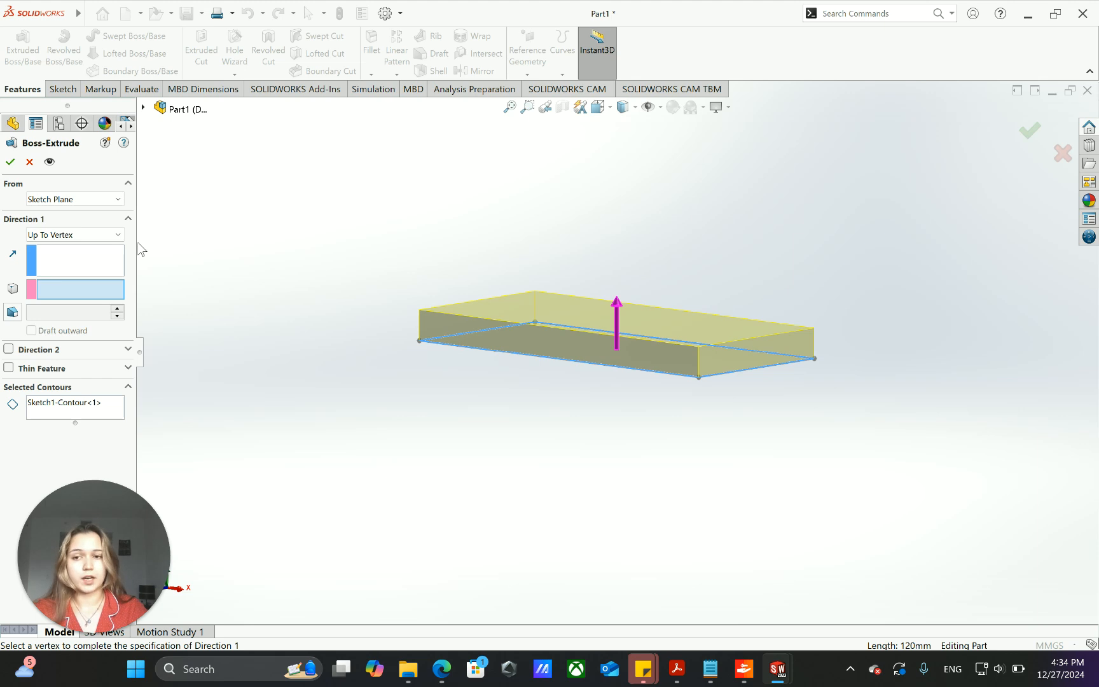
{"action": "left_click", "coordinate": [120, 236]}
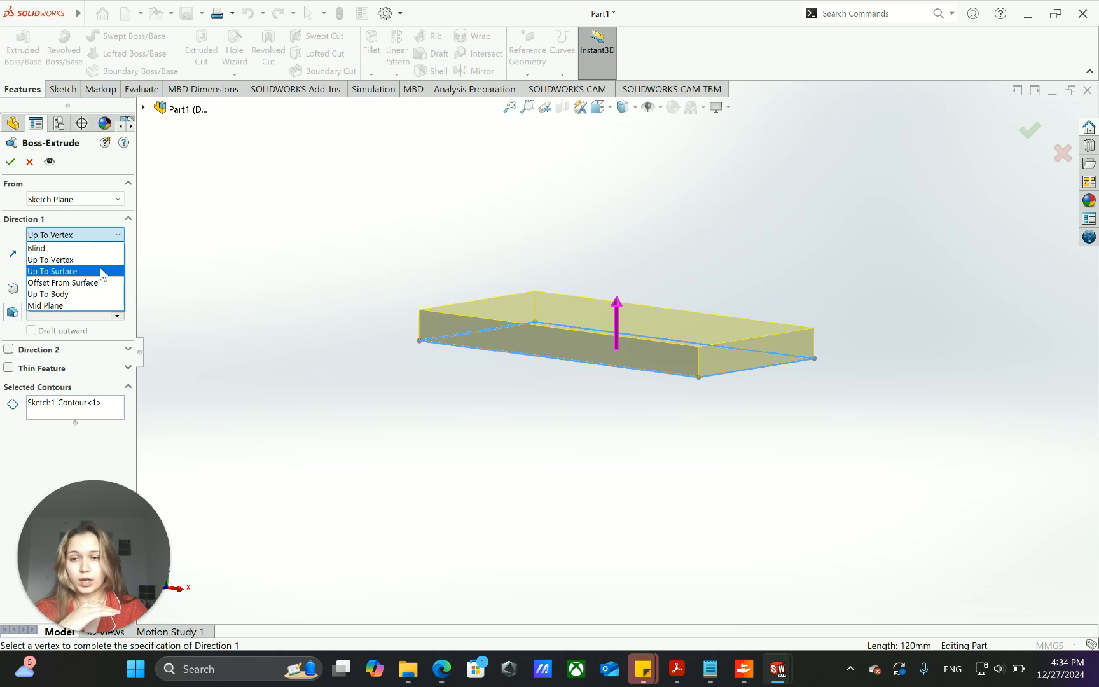
{"action": "left_click", "coordinate": [89, 306]}
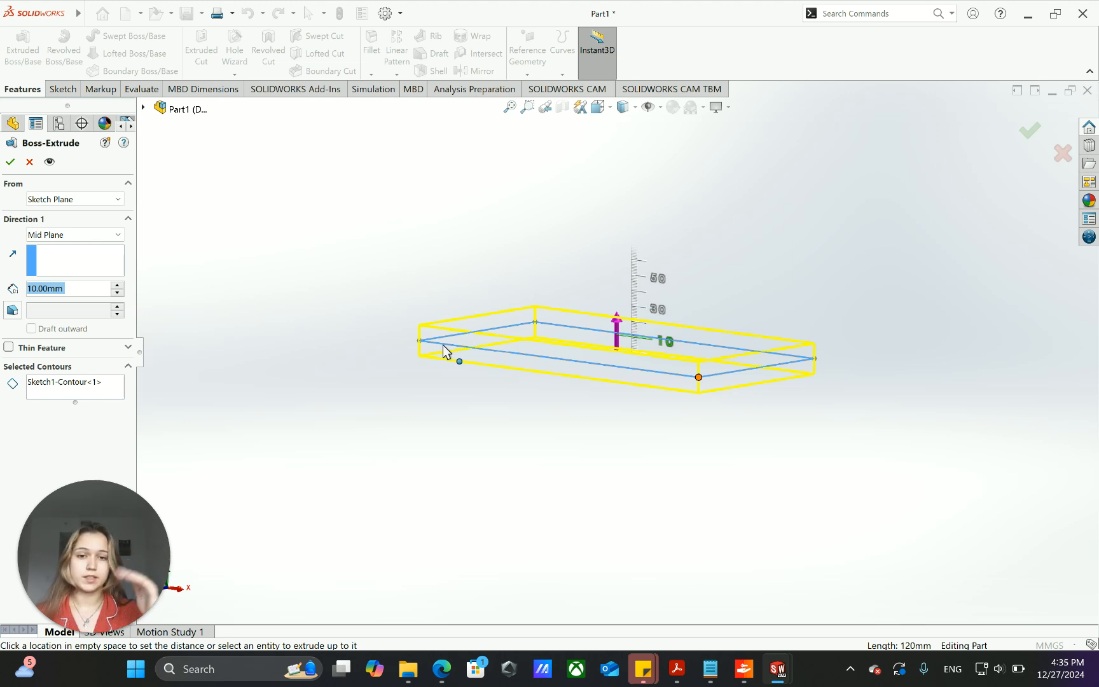
- Adjust the mid-plane extrusion's depth freehand in the preview to 25 mm
{"action": "middle_click_drag", "start_coordinate": [471, 412], "coordinate": [507, 418]}
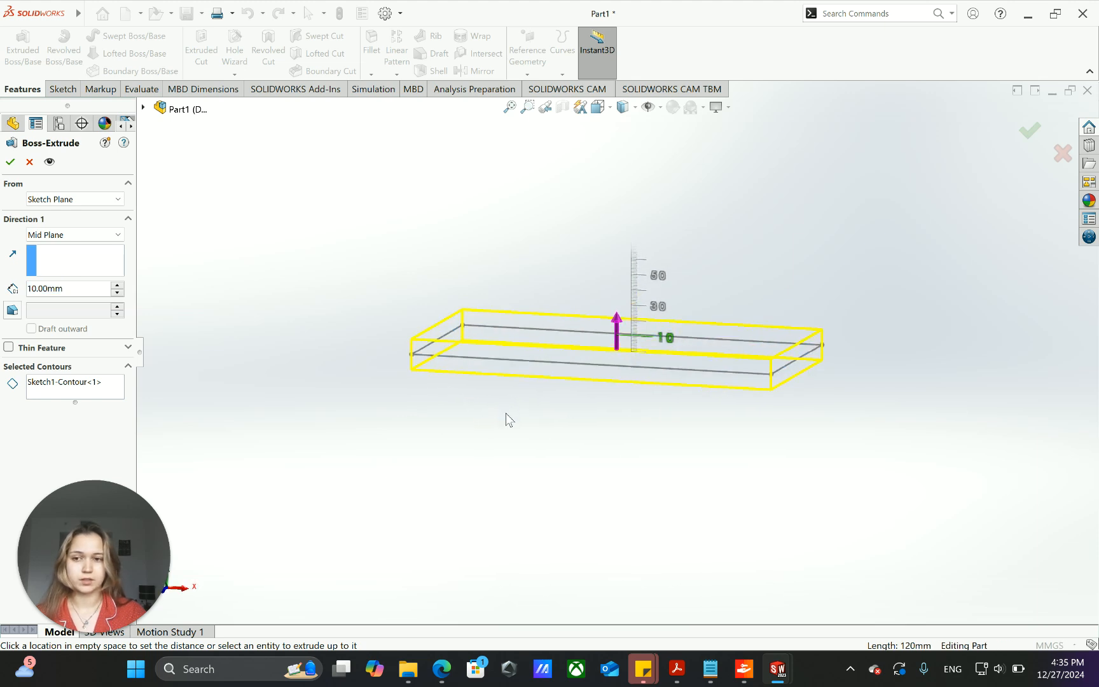
{"action": "left_click", "coordinate": [119, 235]}
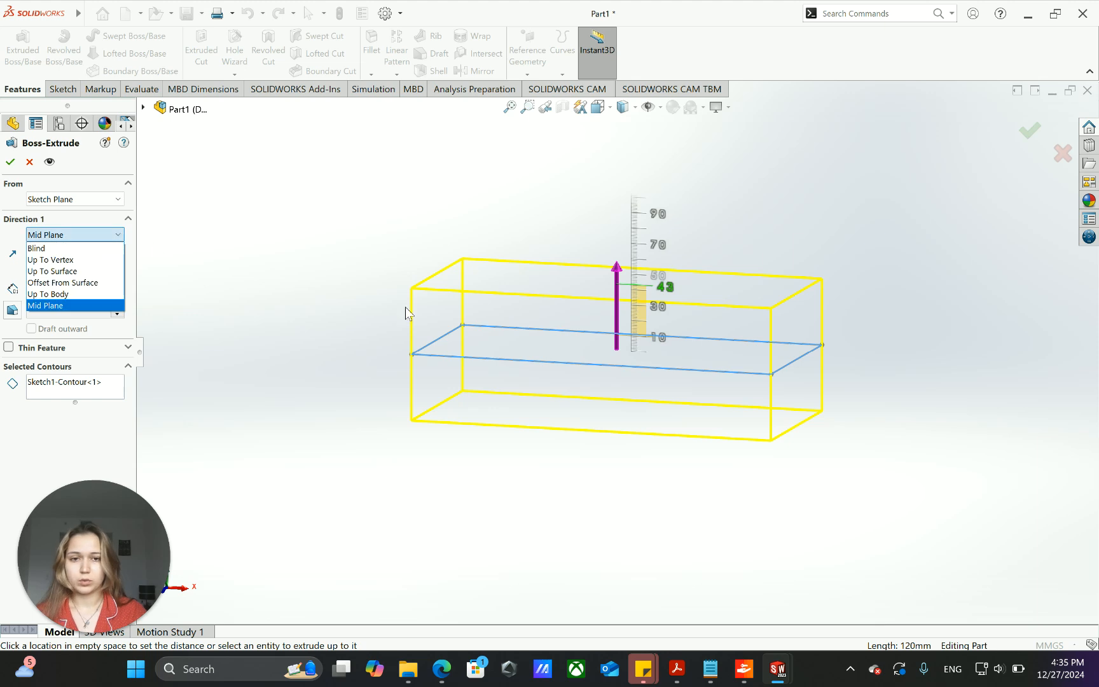
{"action": "left_click", "coordinate": [640, 281]}
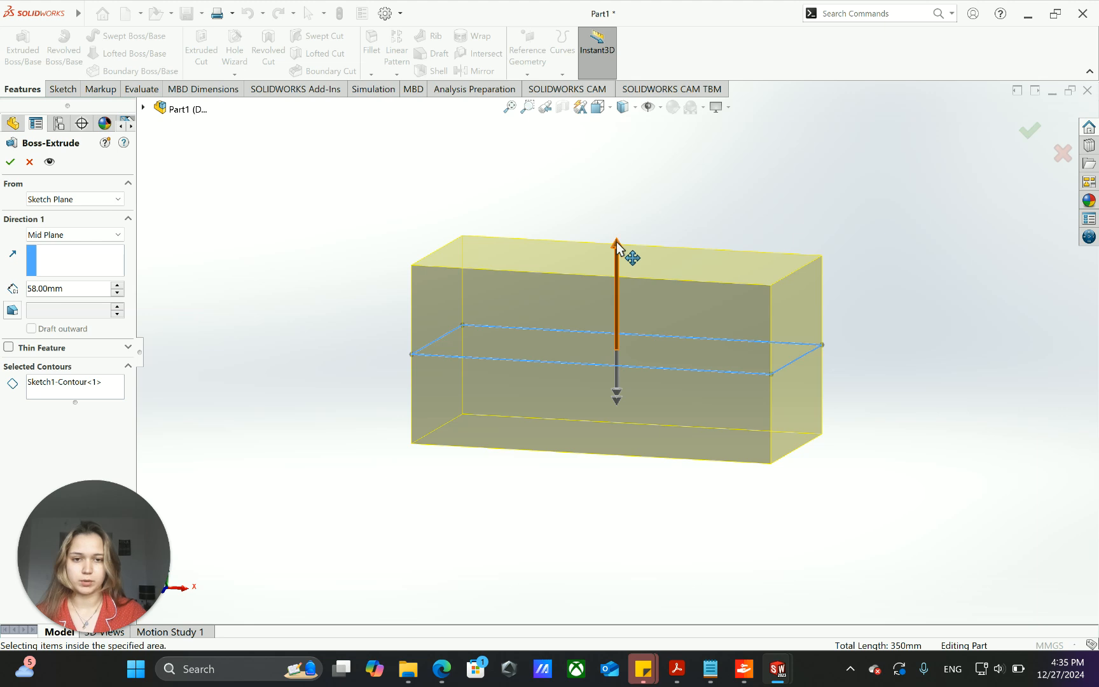
{"action": "left_click", "coordinate": [618, 242]}
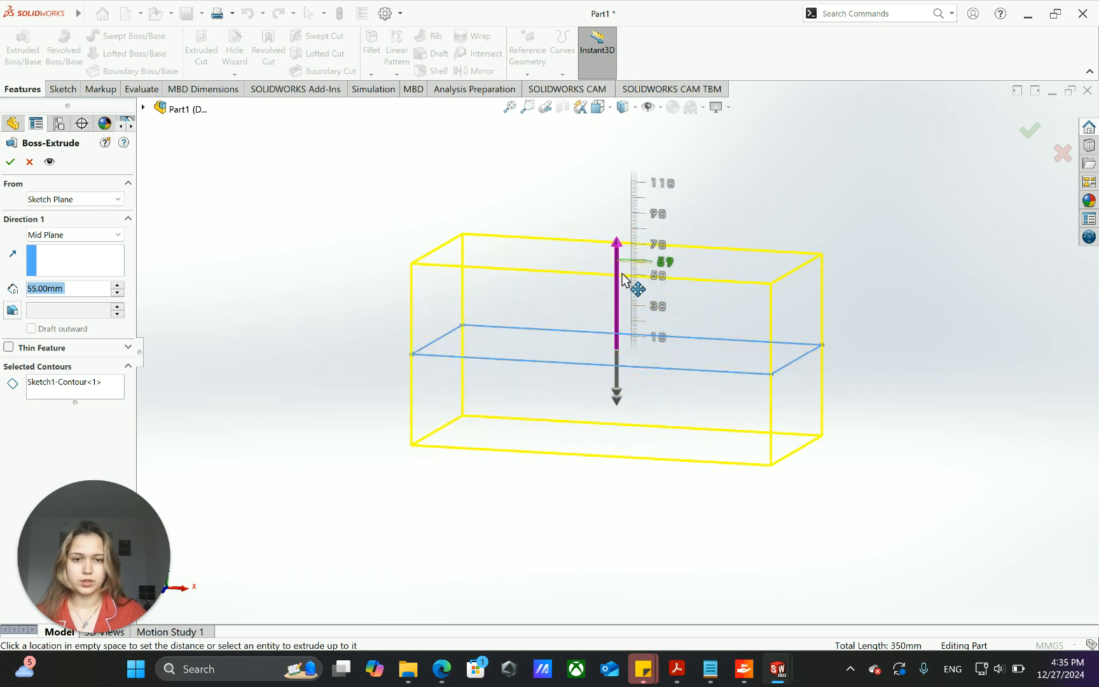
{"action": "left_click", "coordinate": [620, 311]}
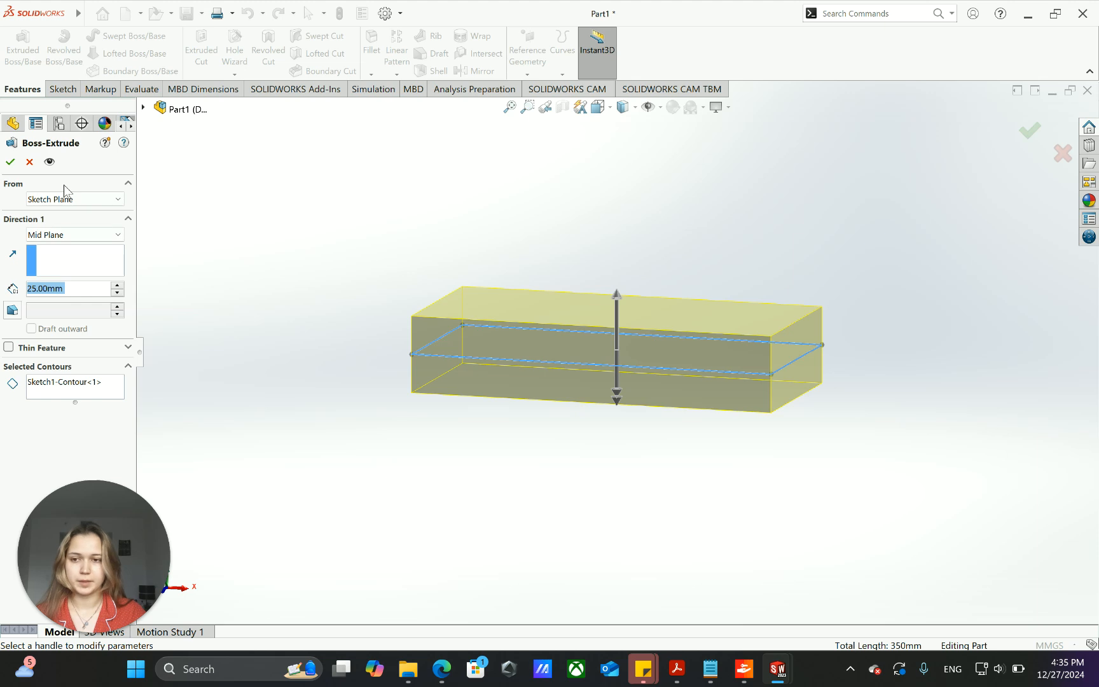
- Return the extrusion's Direction 1 to Blind and reduce its depth to 23 mm in the preview
{"action": "left_click", "coordinate": [75, 234]}
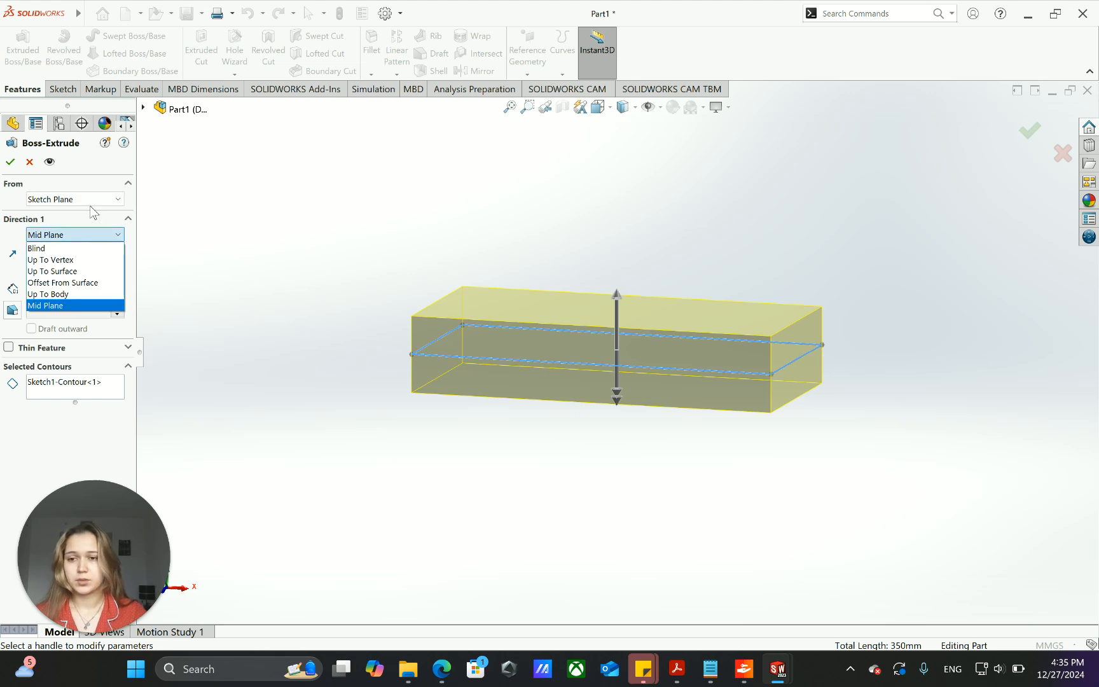
{"action": "left_click", "coordinate": [93, 248]}
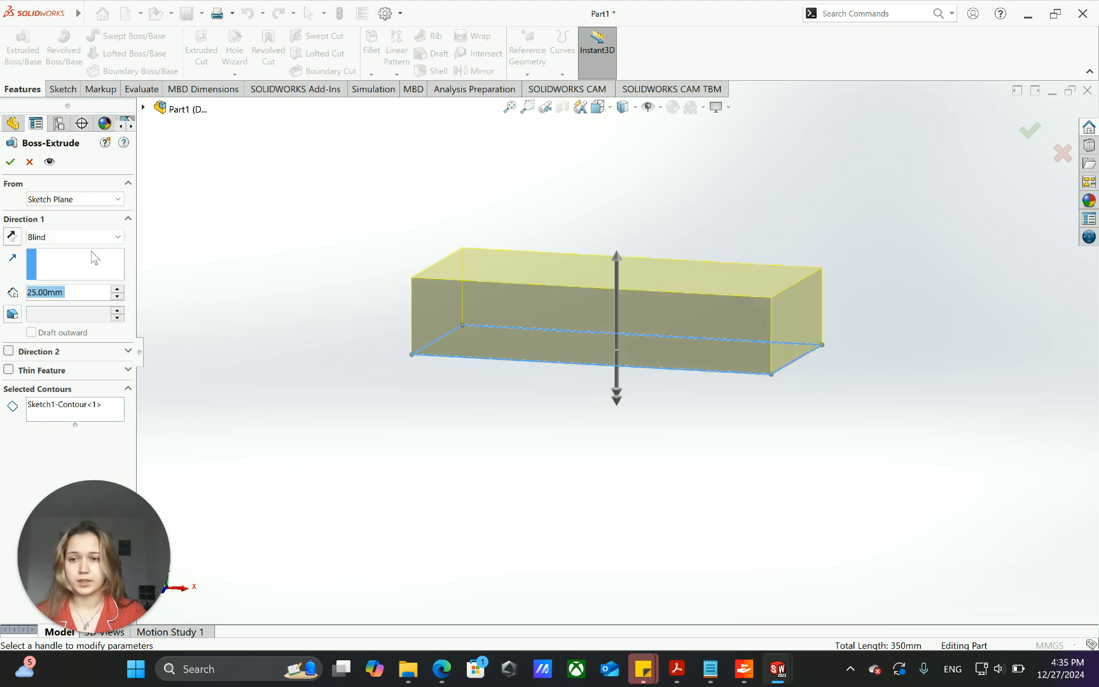
{"action": "left_click", "coordinate": [616, 257]}
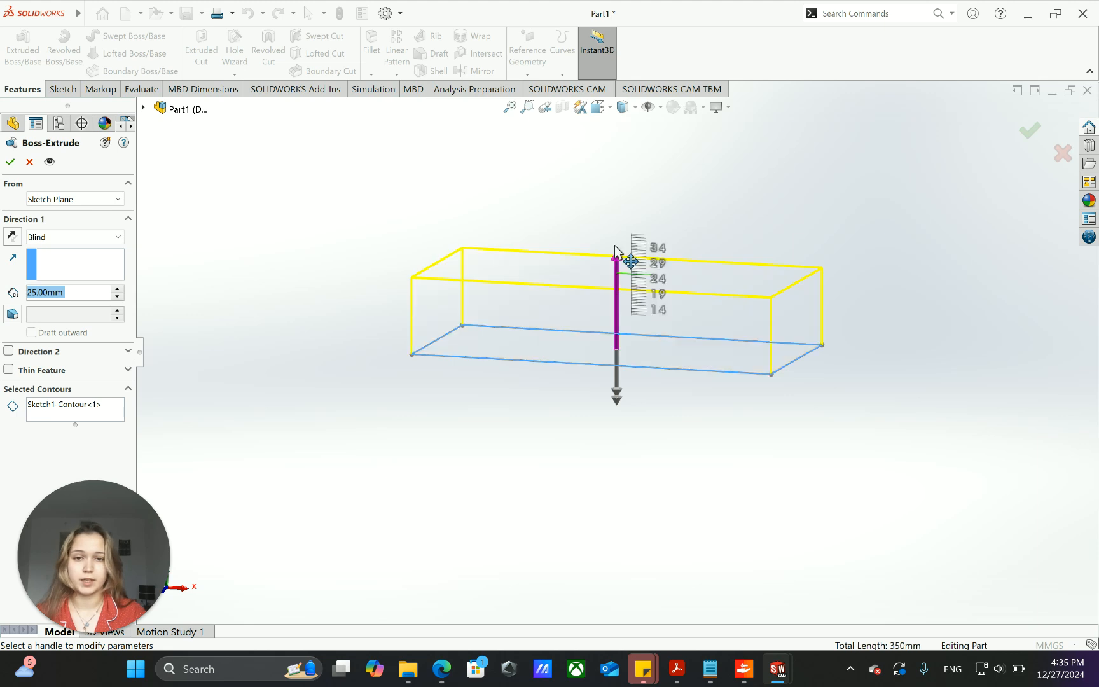
{"action": "left_click", "coordinate": [611, 283]}
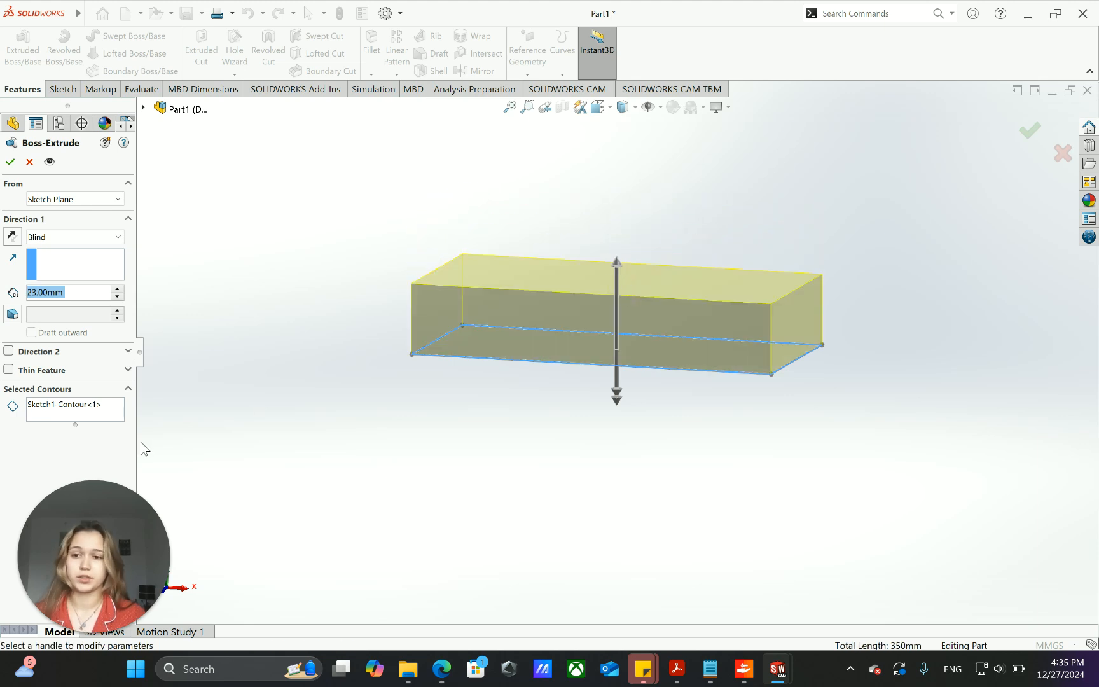
- Add a second Blind direction 9 mm deep below the sketch plane and finish the extrusion
{"action": "left_click", "coordinate": [129, 353]}
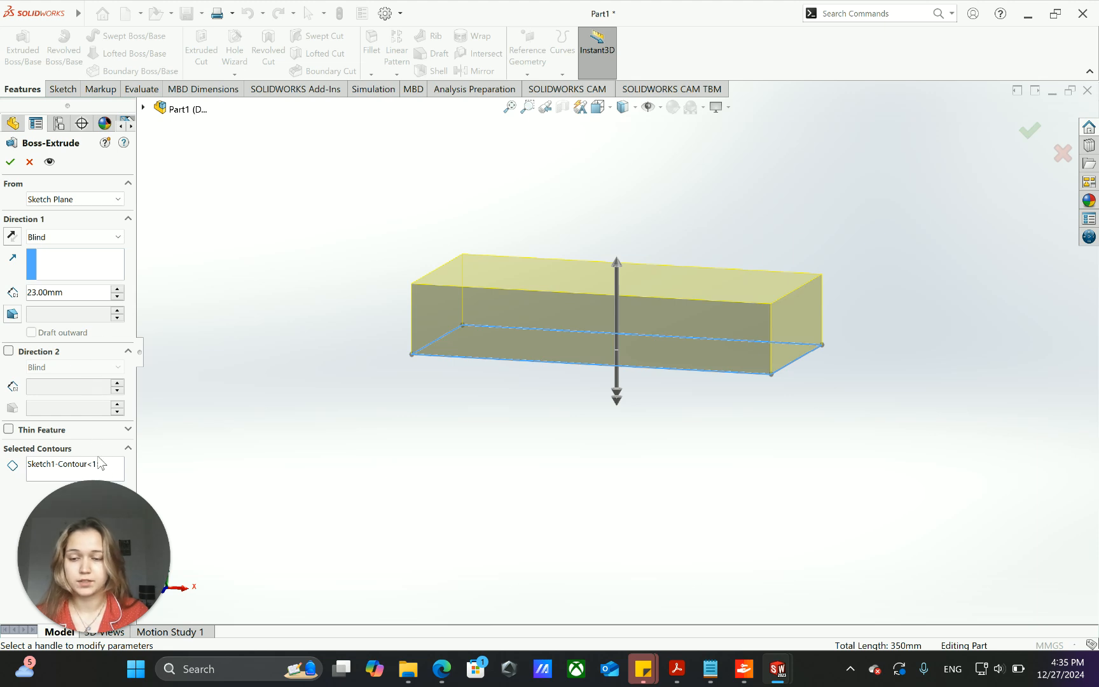
{"action": "left_click", "coordinate": [618, 401]}
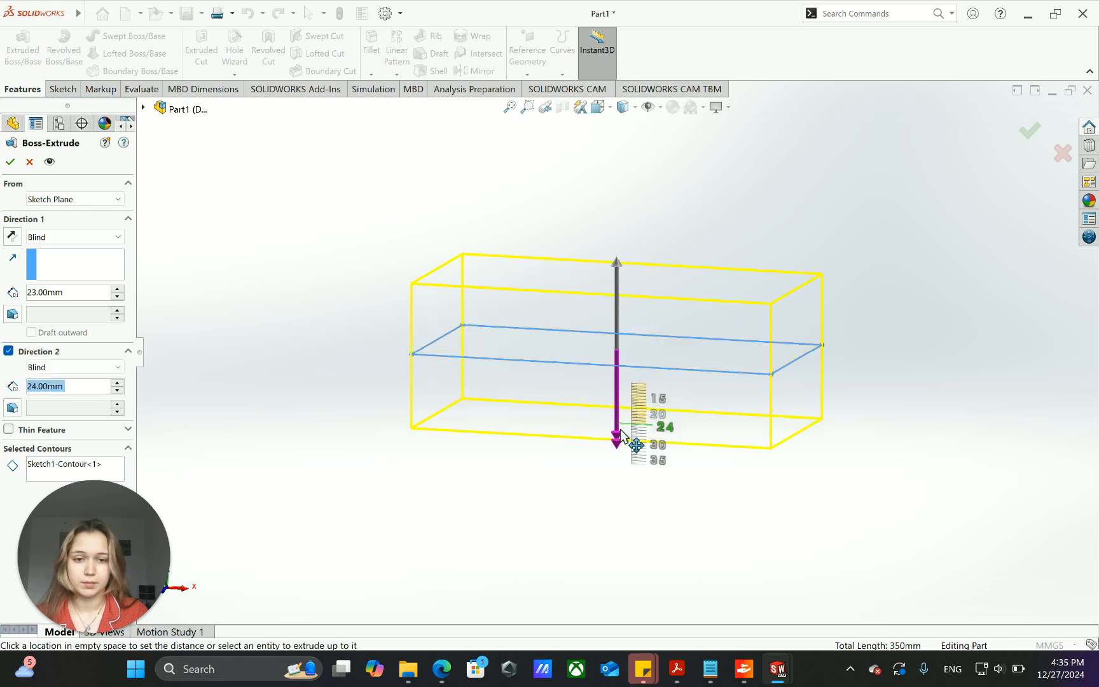
{"action": "left_click", "coordinate": [619, 380]}
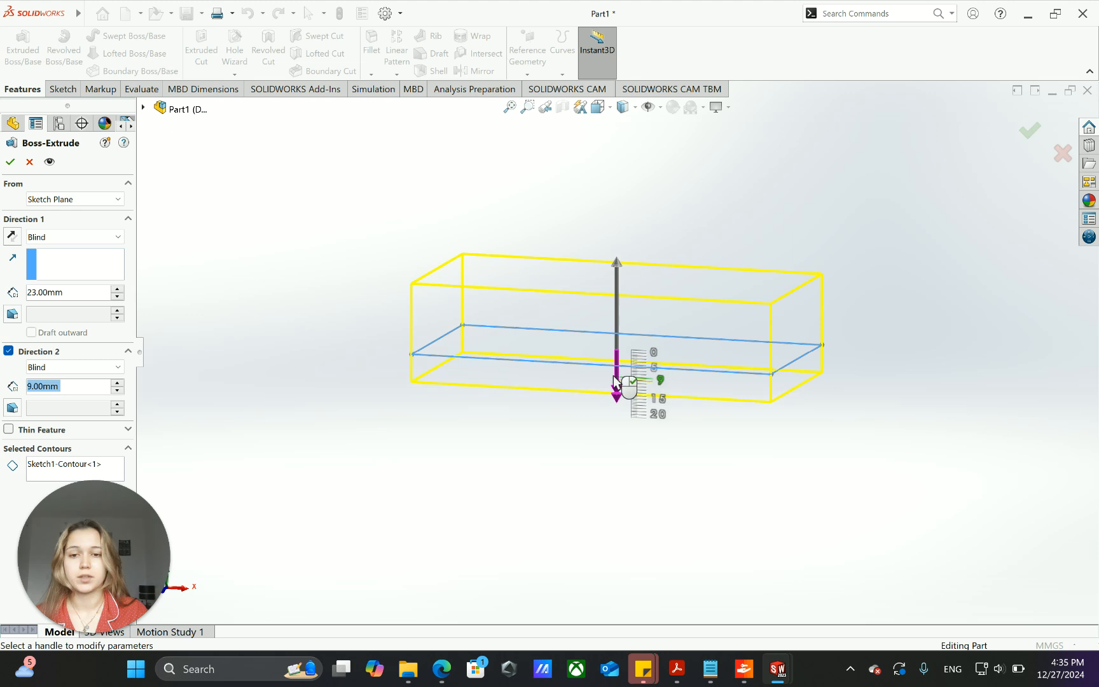
{"action": "left_click", "coordinate": [10, 161]}
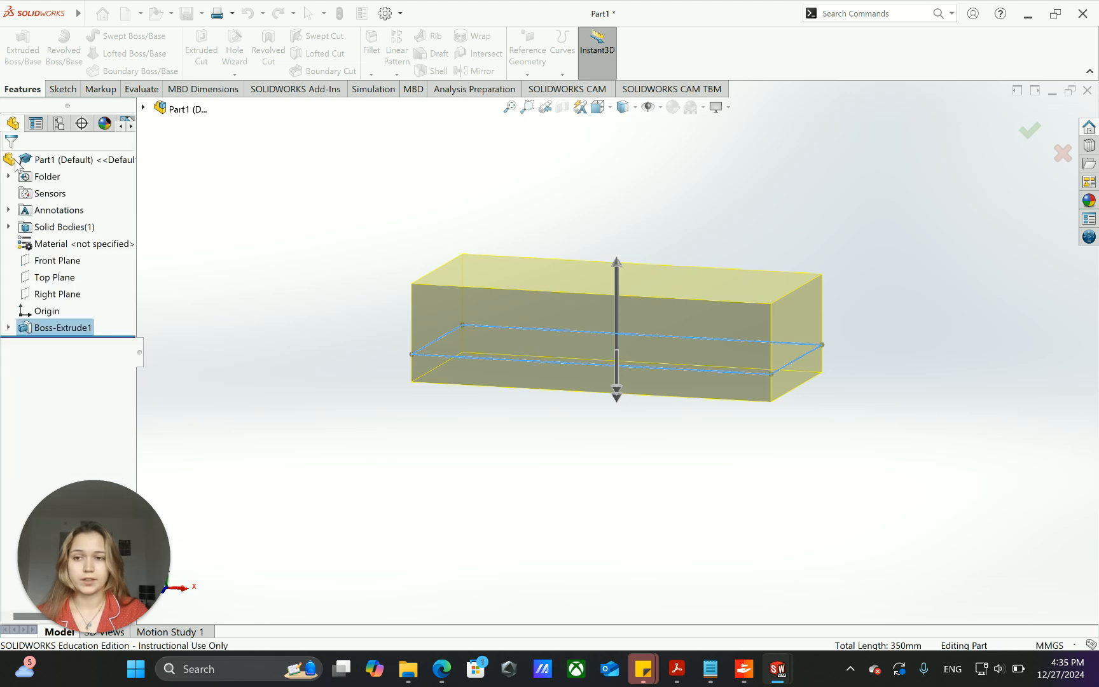
- Examine the extruded block and the display options that control which item types are visible
{"action": "mouse_move", "coordinate": [865, 474]}
{"action": "middle_mouse_down"}
{"action": "mouse_move", "coordinate": [844, 454]}
{"action": "mouse_move", "coordinate": [846, 360]}
{"action": "mouse_move", "coordinate": [885, 418]}
{"action": "mouse_move", "coordinate": [892, 473]}
{"action": "mouse_move", "coordinate": [880, 479]}
{"action": "middle_mouse_up"}
{"action": "scroll", "coordinate": [880, 479], "scroll_direction": "down", "scroll_amount": 2}
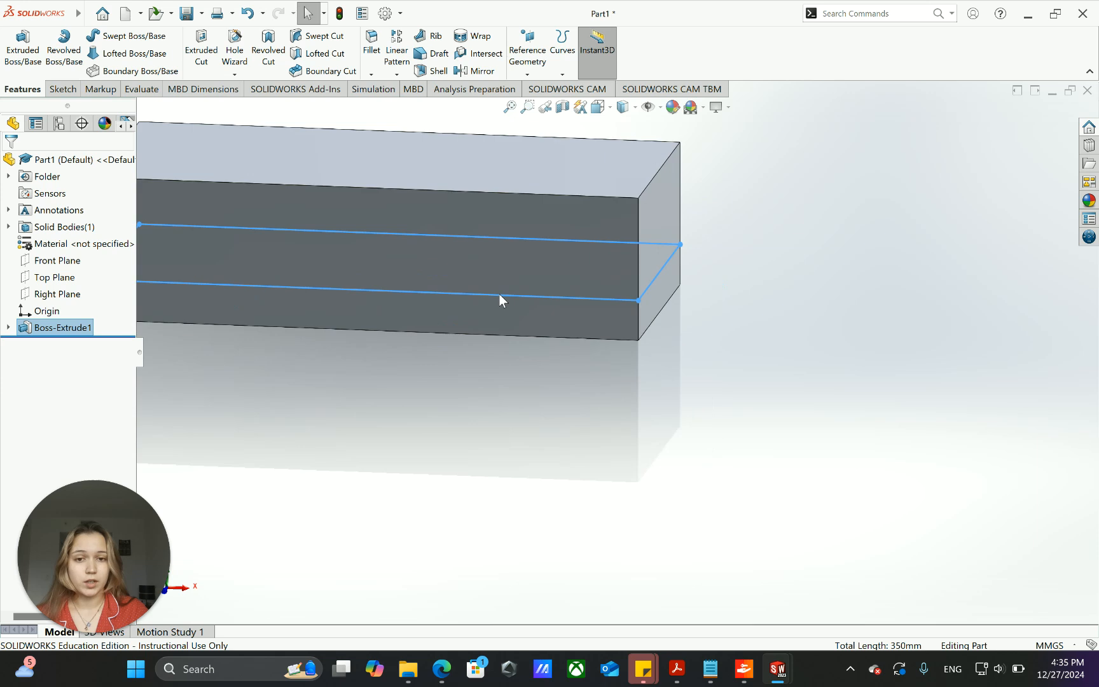
{"action": "scroll", "coordinate": [612, 324], "scroll_direction": "up", "scroll_amount": 2}
{"action": "scroll", "coordinate": [613, 325], "scroll_direction": "up", "scroll_amount": 1}
{"action": "scroll", "coordinate": [400, 289], "scroll_direction": "down", "scroll_amount": 2}
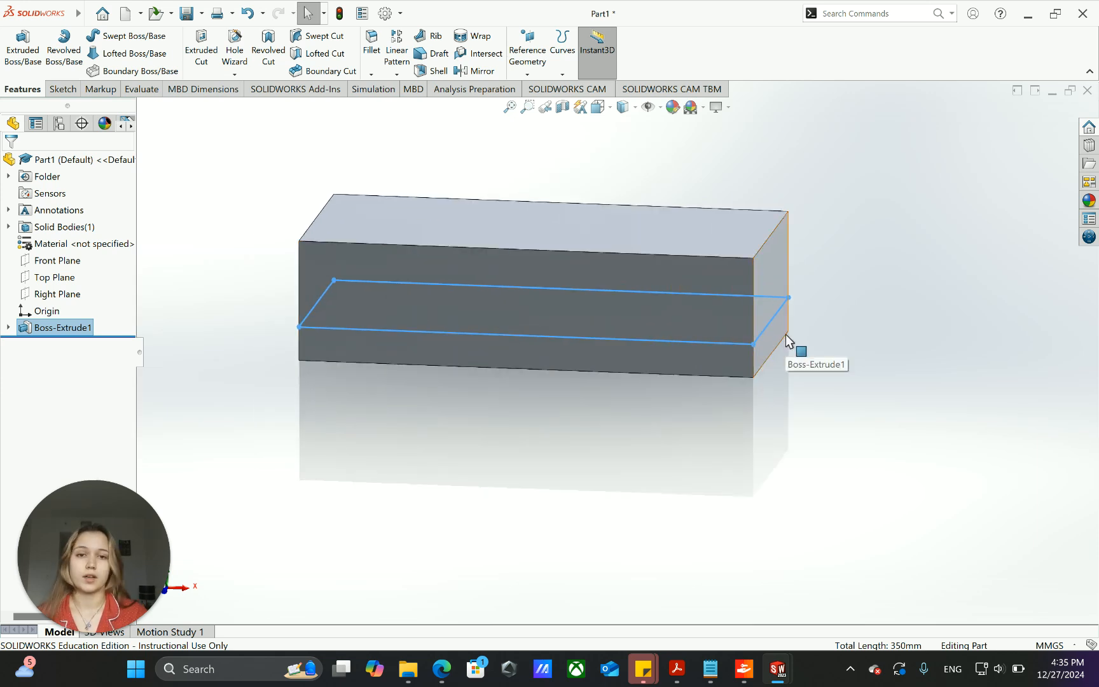
{"action": "left_click", "coordinate": [661, 108]}
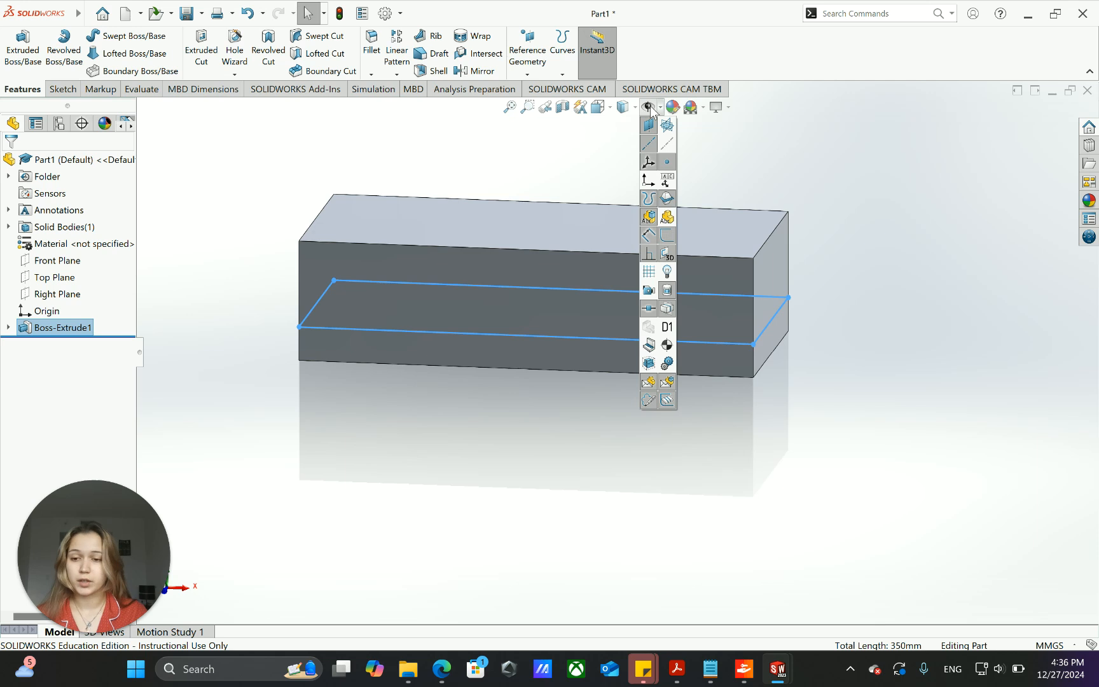
{"action": "left_click", "coordinate": [683, 134]}
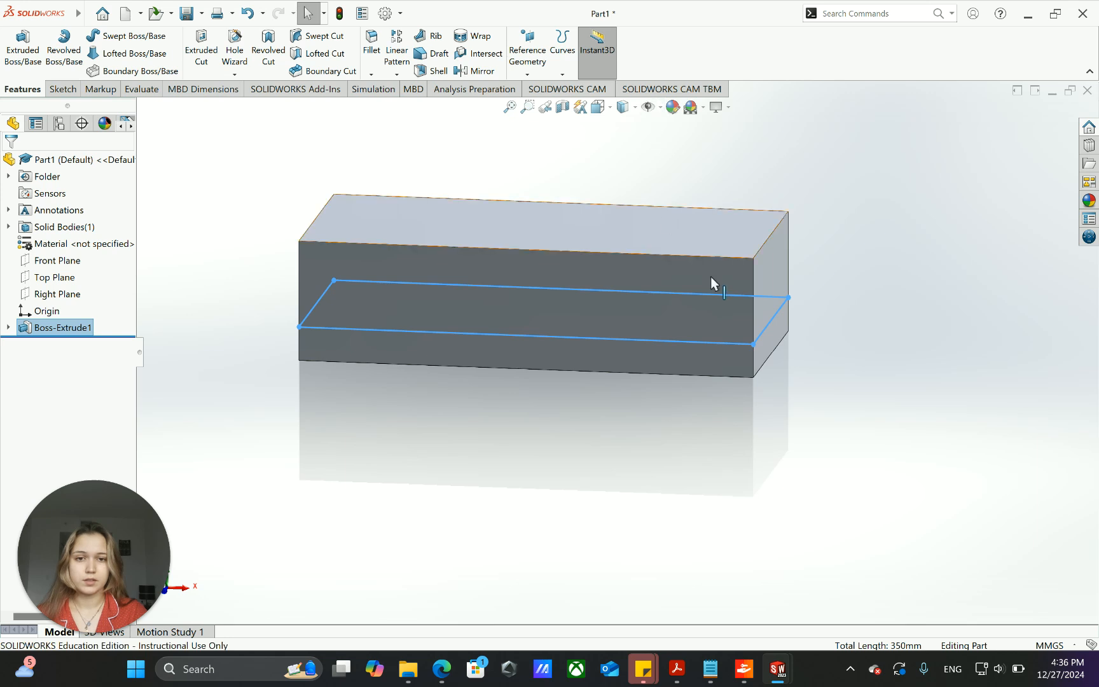
{"action": "left_click", "coordinate": [927, 329]}
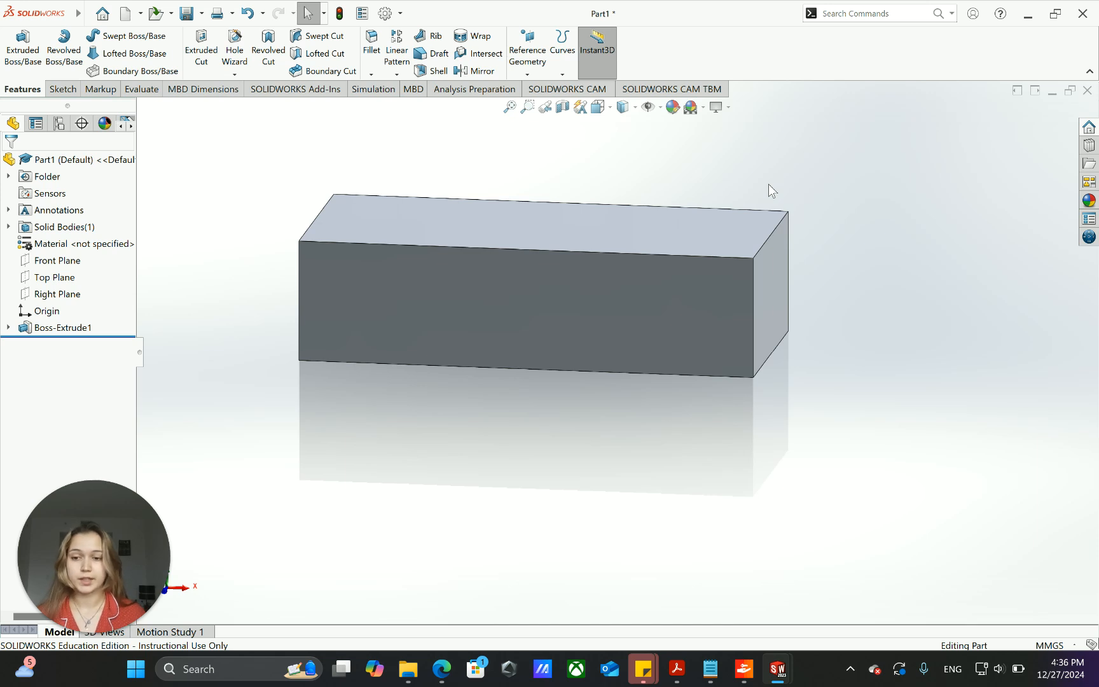
{"action": "left_click", "coordinate": [667, 295]}
{"action": "left_click", "coordinate": [976, 329]}
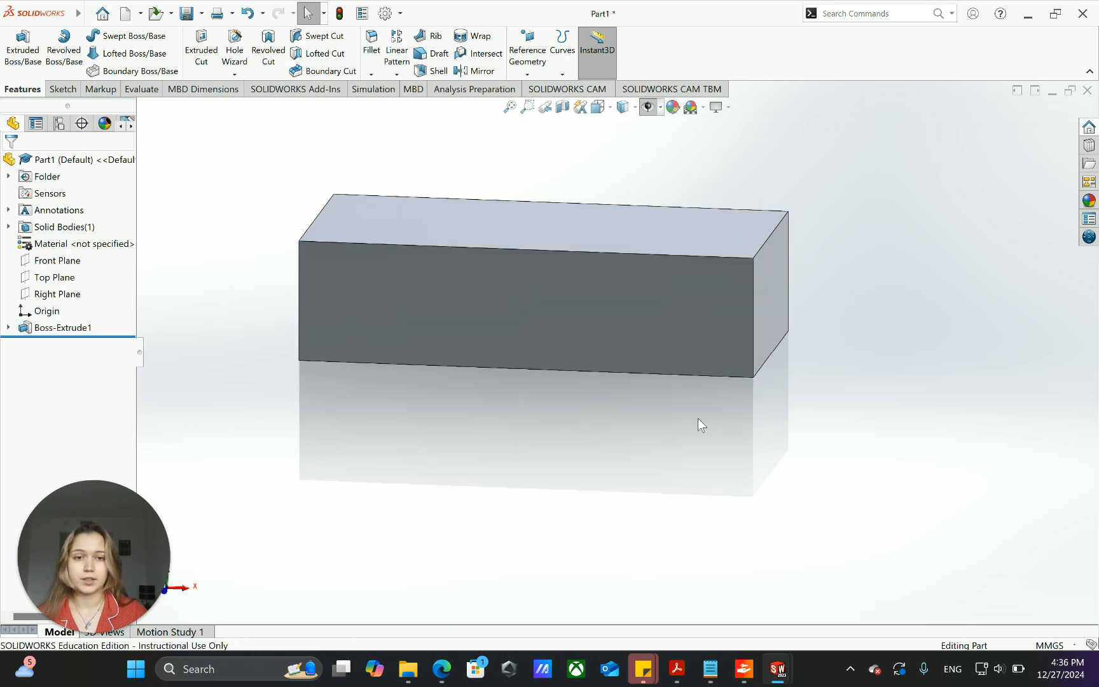
- Turn off the hiding of all item types and enable the display of planes, viewing the block from its front
{"action": "scroll", "coordinate": [759, 214], "scroll_direction": "up", "scroll_amount": 2}
{"action": "middle_click_drag", "start_coordinate": [761, 209], "coordinate": [739, 226]}
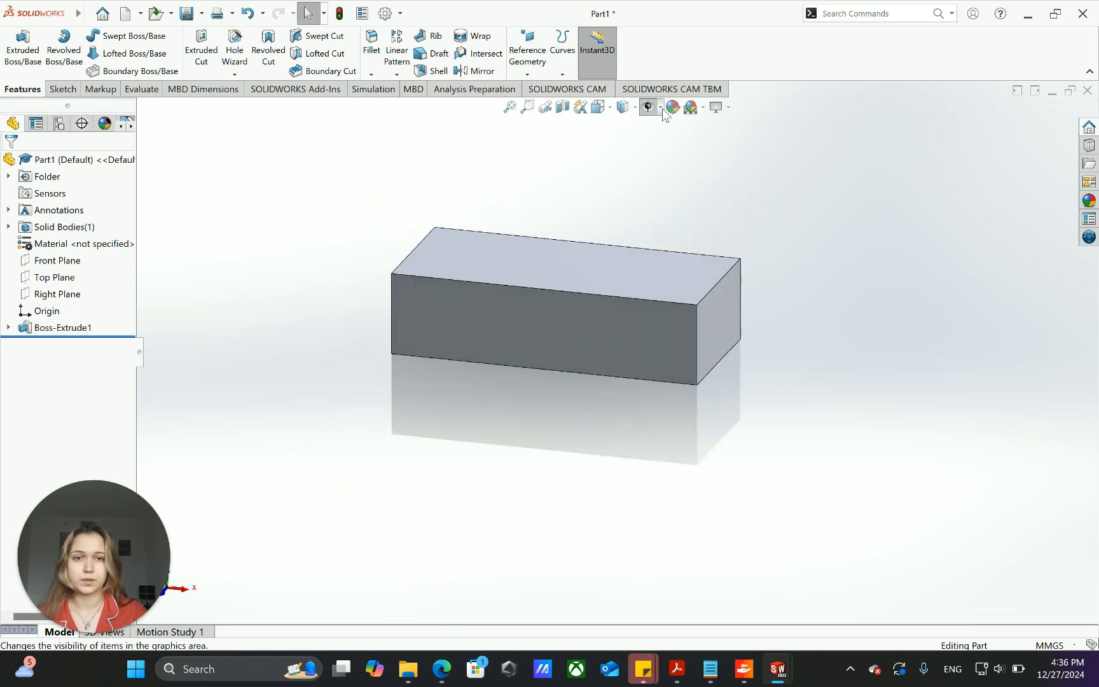
{"action": "left_click", "coordinate": [660, 107]}
{"action": "left_click", "coordinate": [649, 106]}
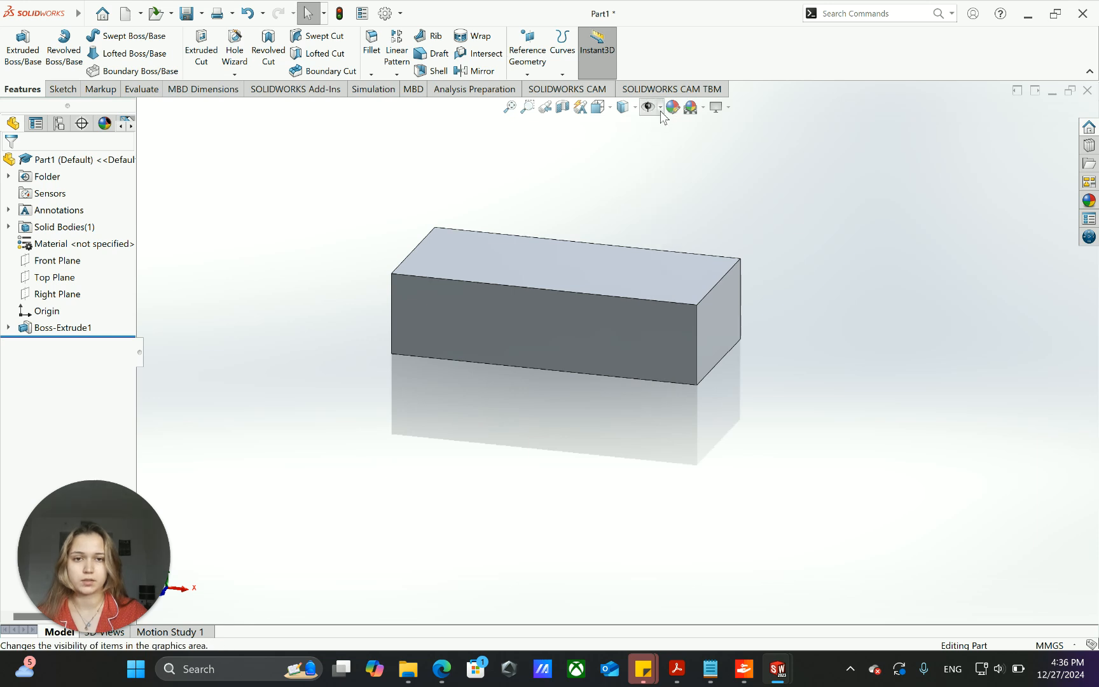
{"action": "left_click", "coordinate": [660, 108]}
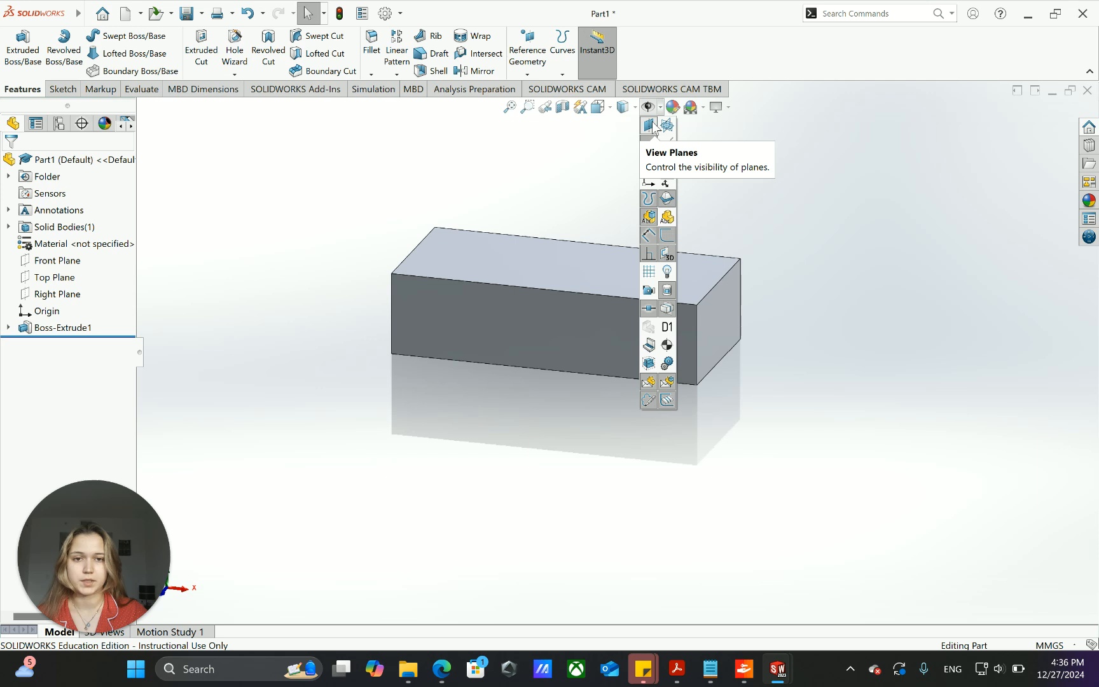
{"action": "left_click", "coordinate": [649, 127]}
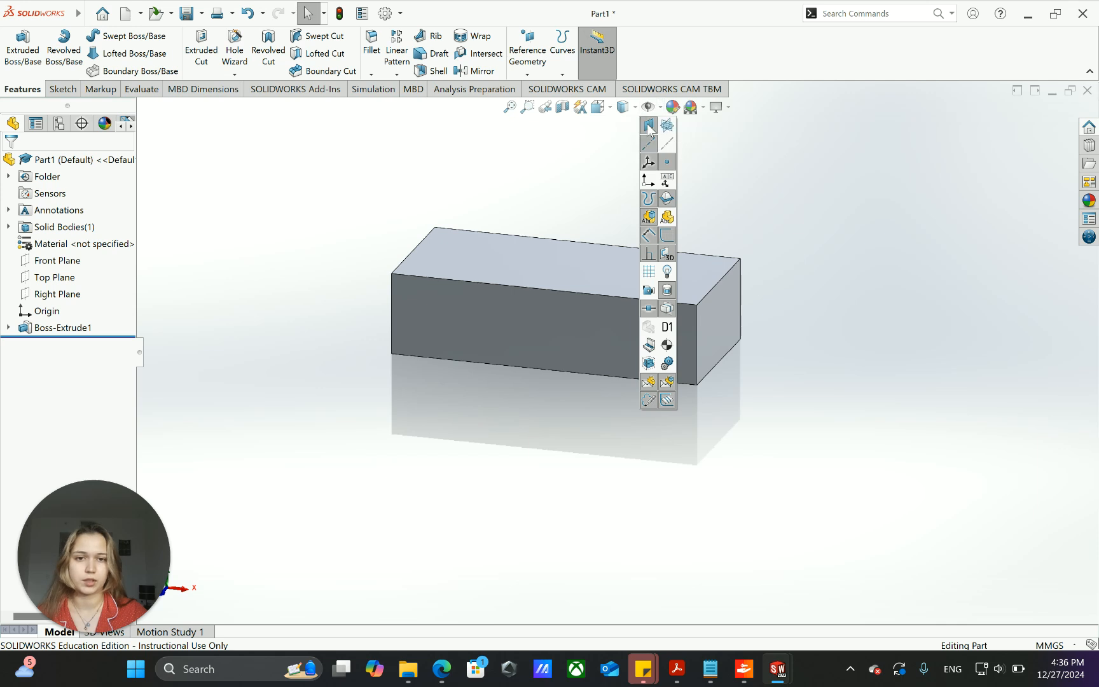
{"action": "middle_click_drag", "start_coordinate": [466, 443], "coordinate": [589, 409]}
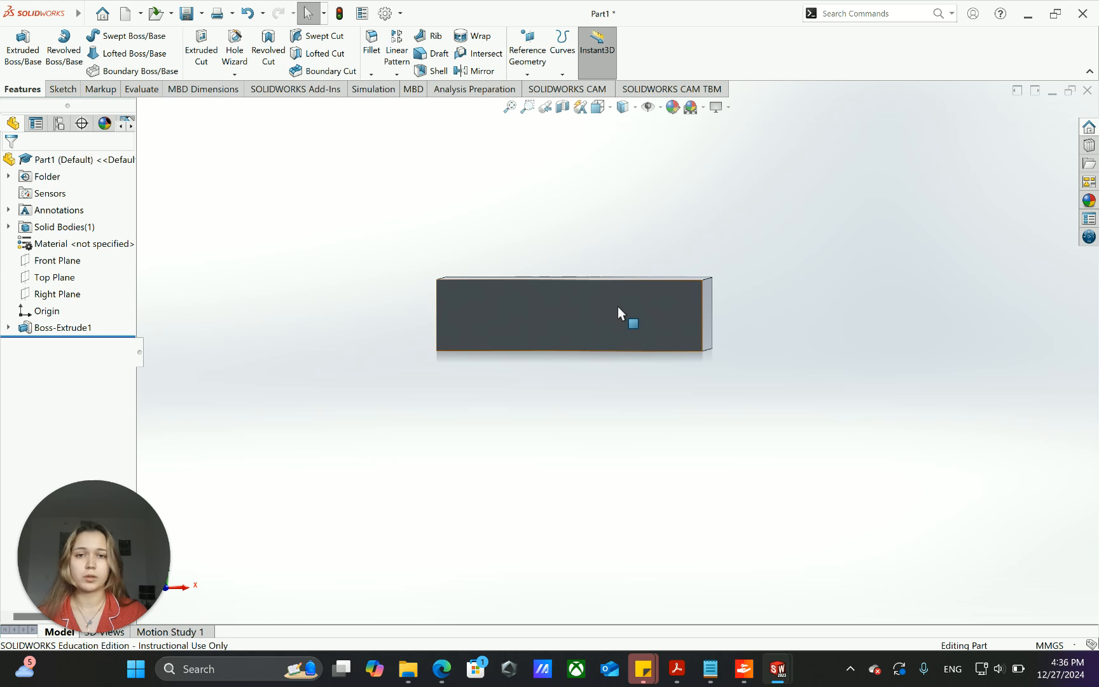
{"action": "scroll", "coordinate": [616, 352], "scroll_direction": "up", "scroll_amount": 3}
{"action": "scroll", "coordinate": [847, 372], "scroll_direction": "down", "scroll_amount": 2}
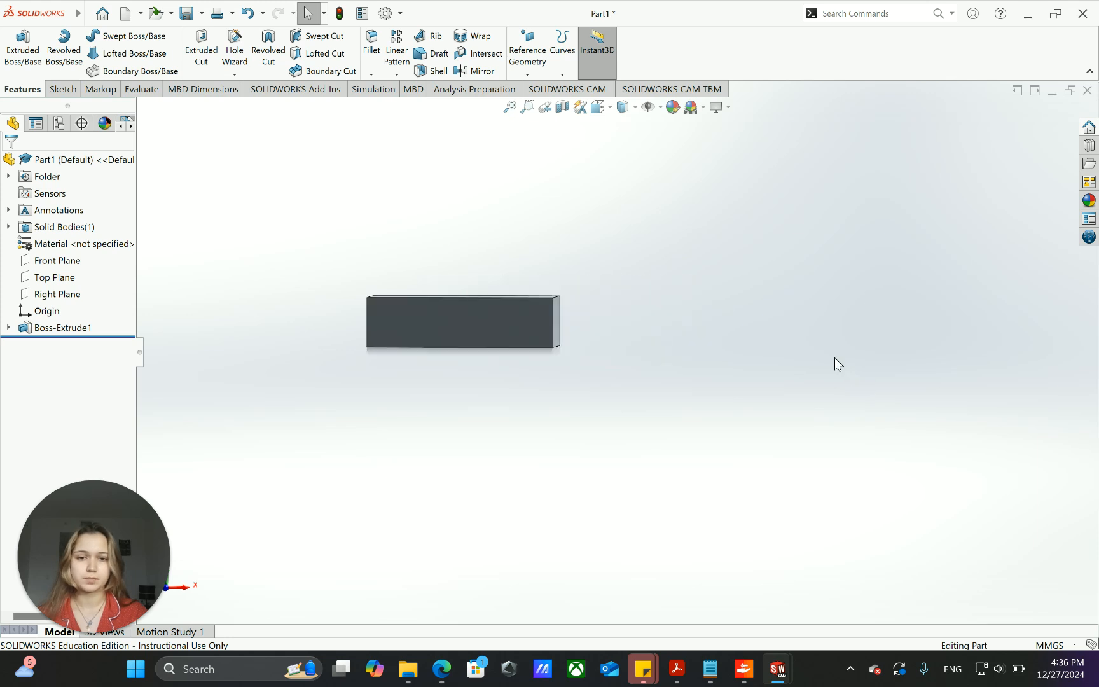
- Select the Front Plane and enlarge its displayed boundary upward and well past the block's +X end
{"action": "left_click", "coordinate": [62, 262]}
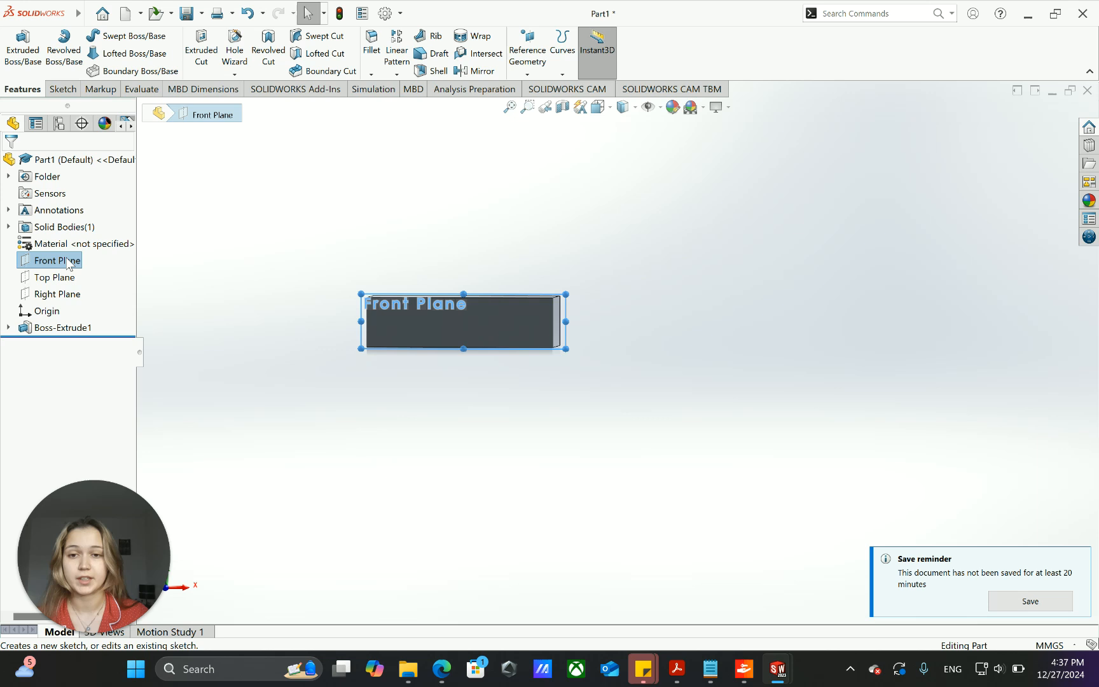
{"action": "mouse_move", "coordinate": [370, 224]}
{"action": "middle_mouse_down"}
{"action": "mouse_move", "coordinate": [376, 382]}
{"action": "mouse_move", "coordinate": [378, 236]}
{"action": "mouse_move", "coordinate": [349, 214]}
{"action": "mouse_move", "coordinate": [370, 218]}
{"action": "middle_mouse_up"}
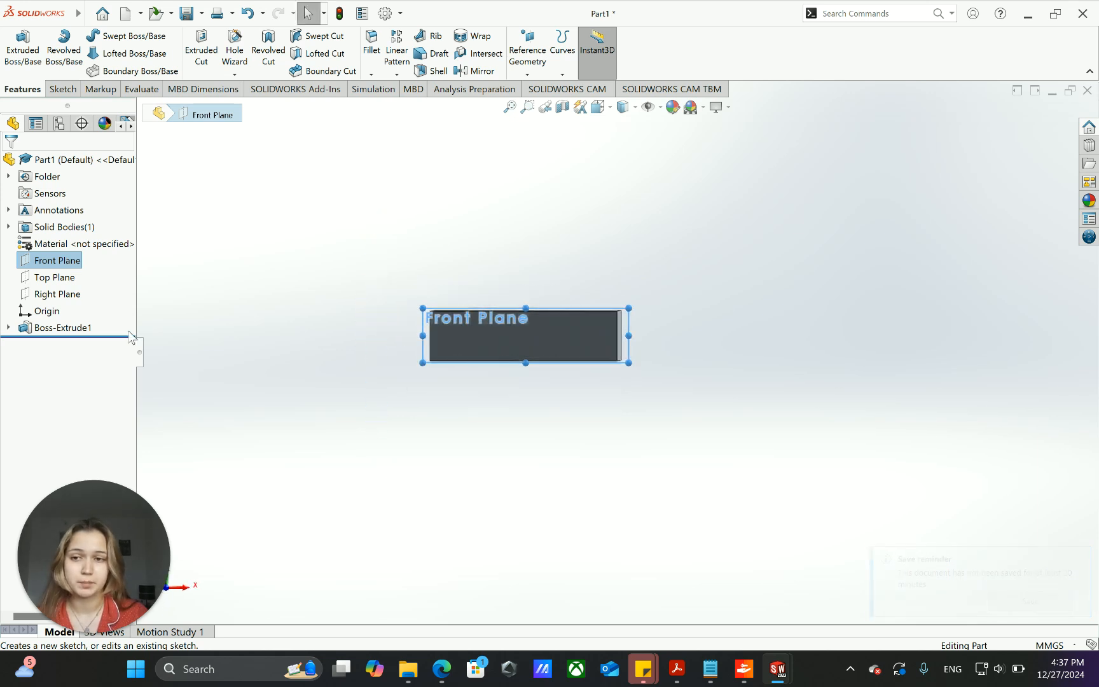
{"action": "middle_click_drag", "start_coordinate": [542, 412], "coordinate": [544, 403]}
{"action": "scroll", "coordinate": [545, 403], "scroll_direction": "down", "scroll_amount": 1}
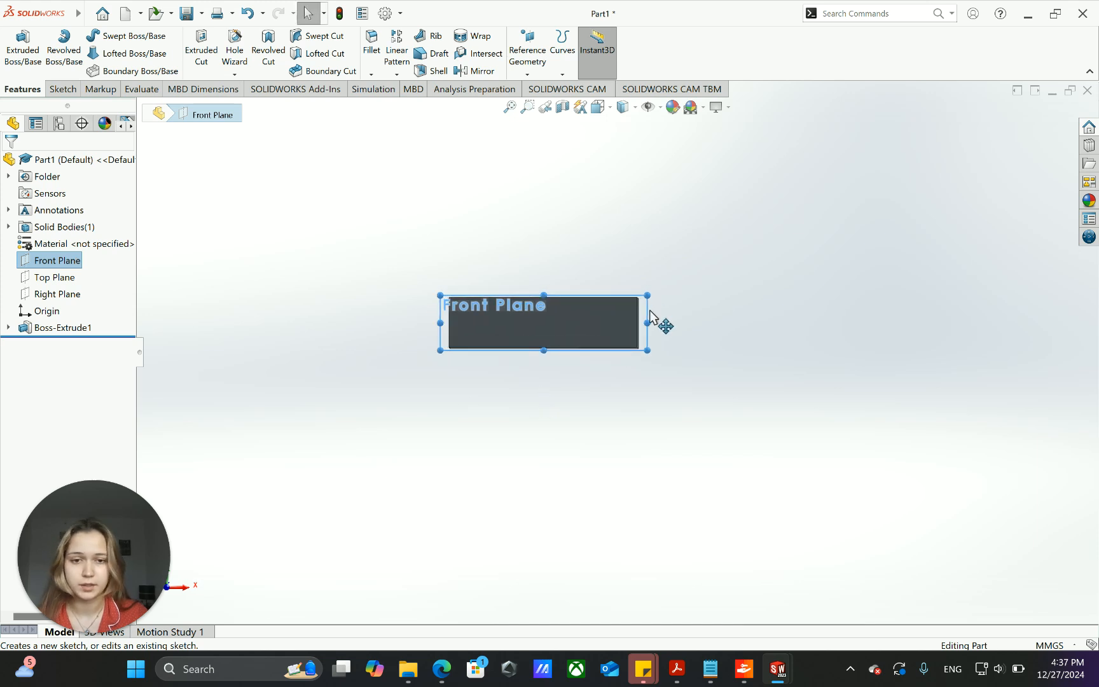
{"action": "left_click_drag", "start_coordinate": [647, 322], "coordinate": [930, 230]}
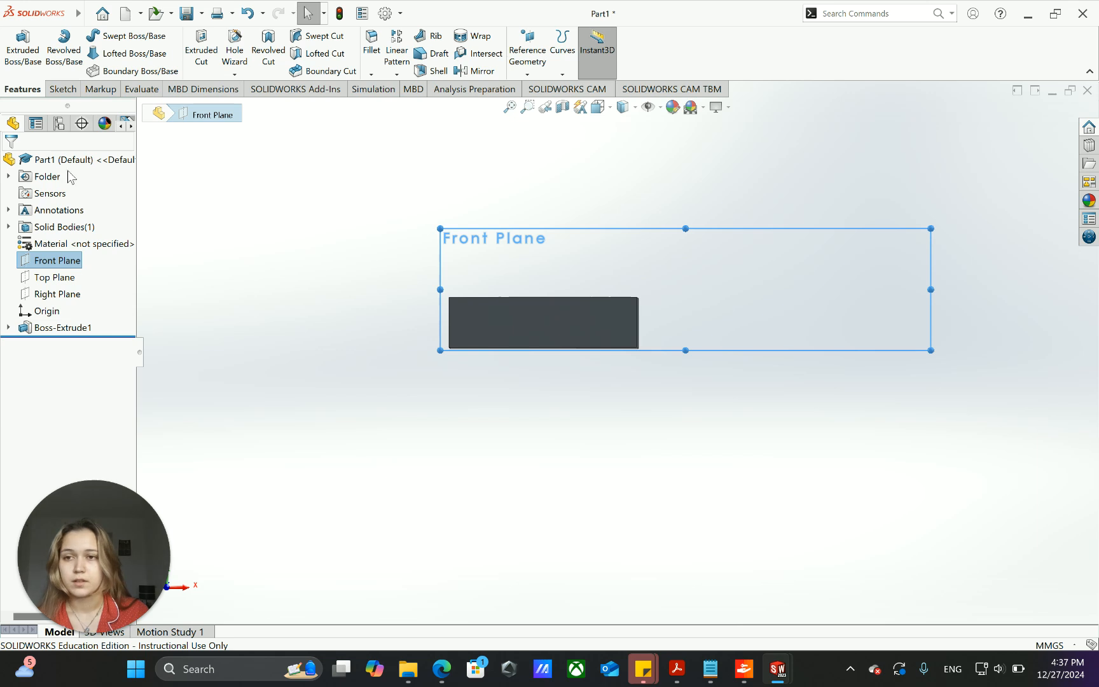
- Sketch an upright corner rectangle about 18 by 65 mm on the Front Plane, beyond the block's +X end, and exit the sketch
{"action": "left_click", "coordinate": [62, 90]}
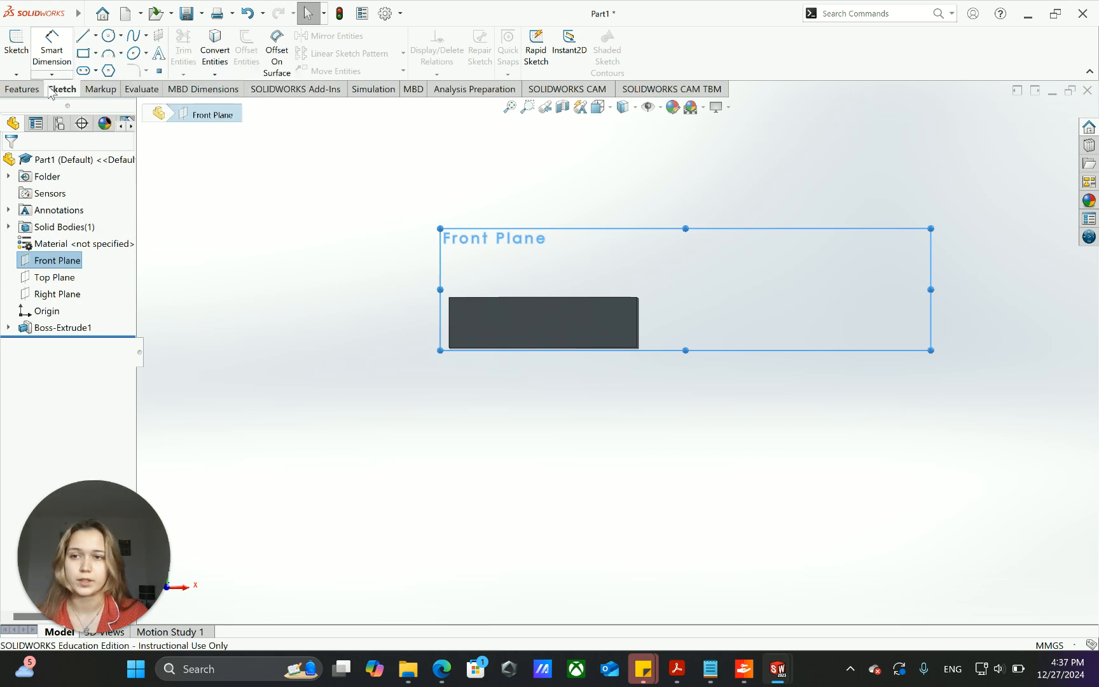
{"action": "left_click", "coordinate": [83, 54]}
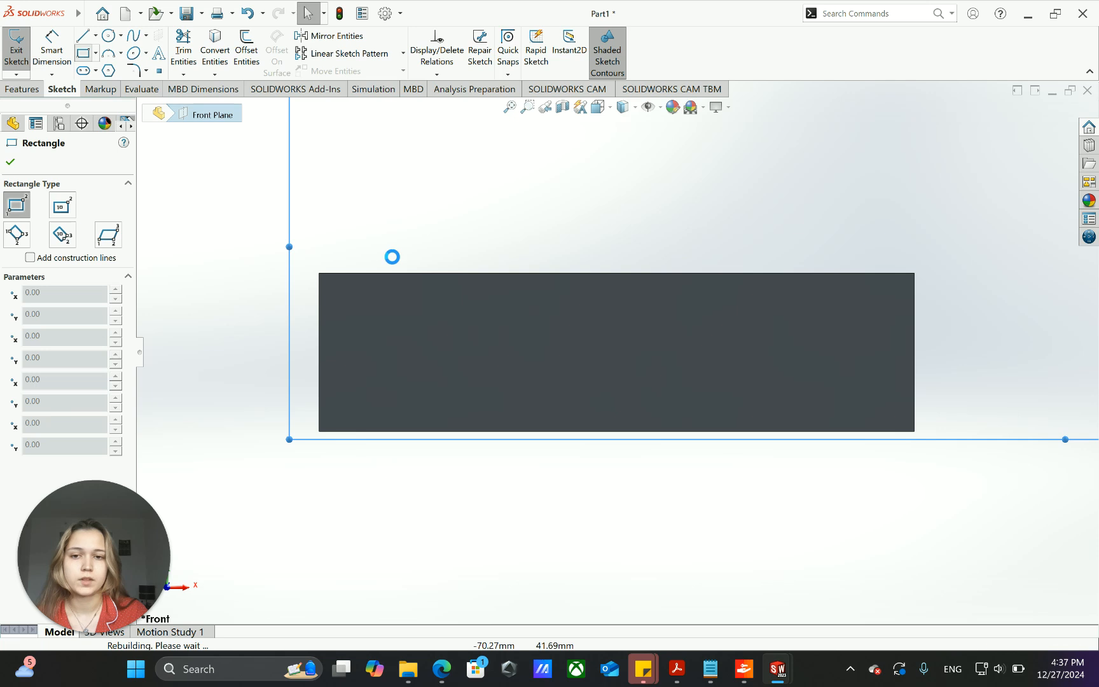
{"action": "left_click", "coordinate": [761, 238]}
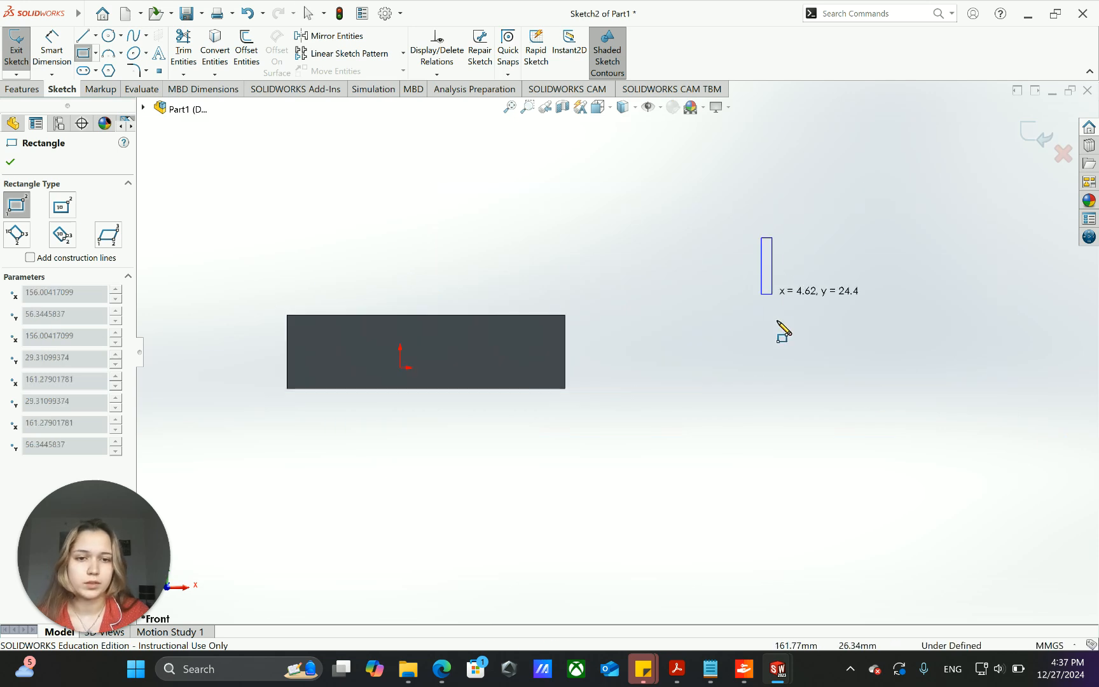
{"action": "left_click", "coordinate": [803, 388]}
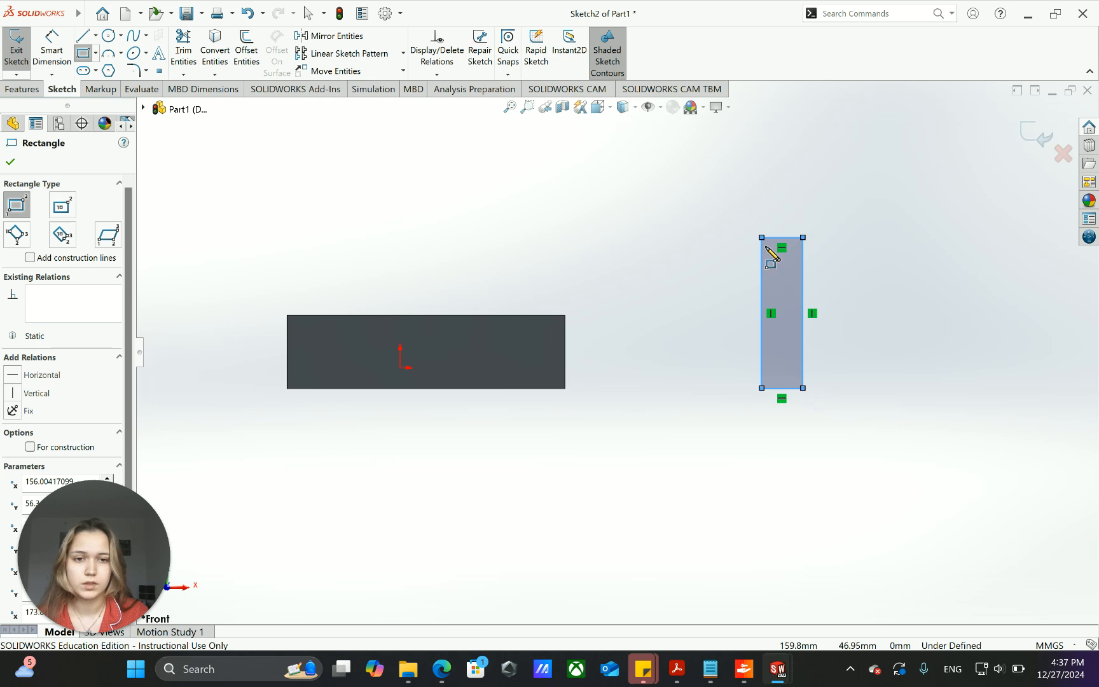
{"action": "left_click", "coordinate": [16, 57]}
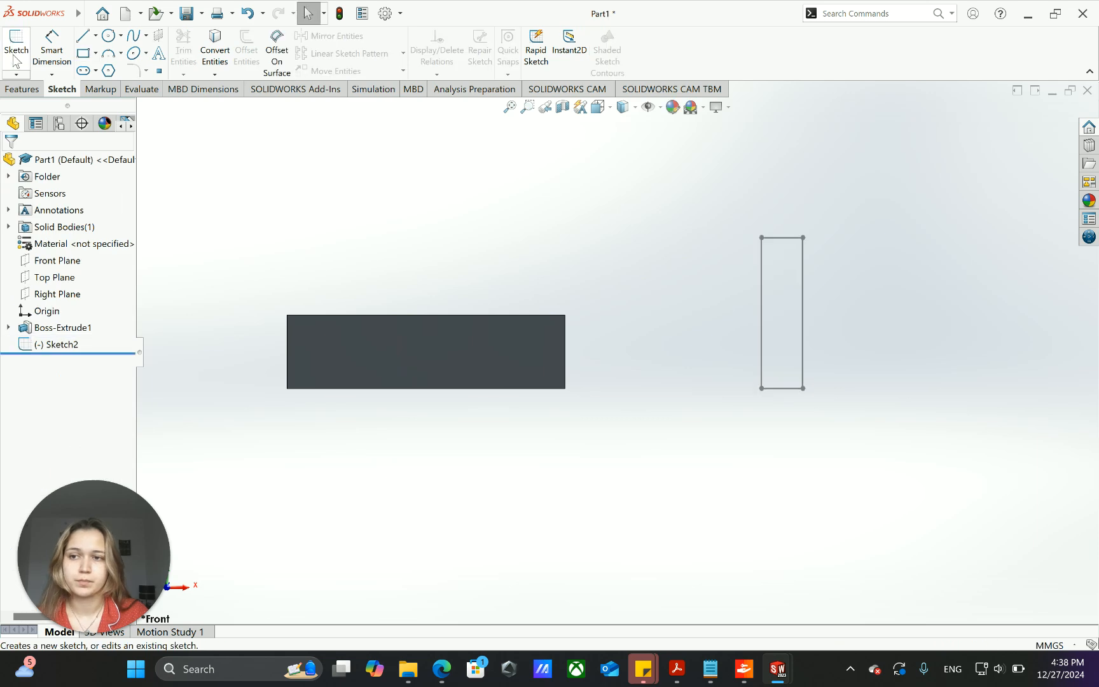
- Start a Revolved Boss/Base from the rectangle sketch, clear the preselected axis and assign the rectangle's upper short edge again
{"action": "left_click", "coordinate": [789, 238]}
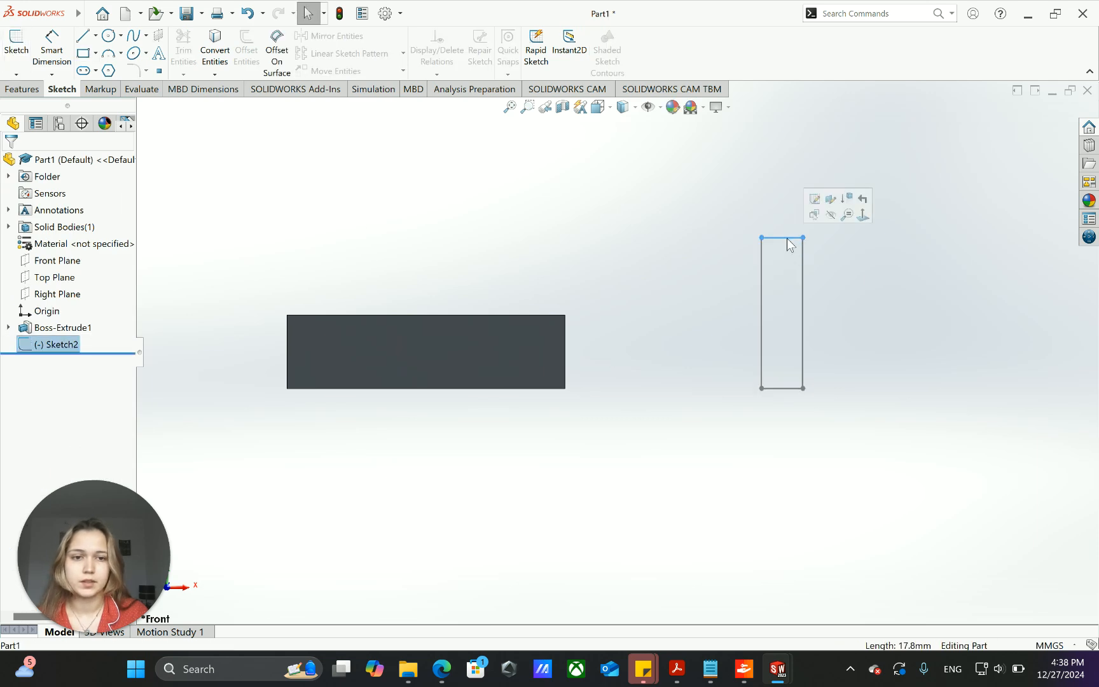
{"action": "left_click", "coordinate": [25, 89]}
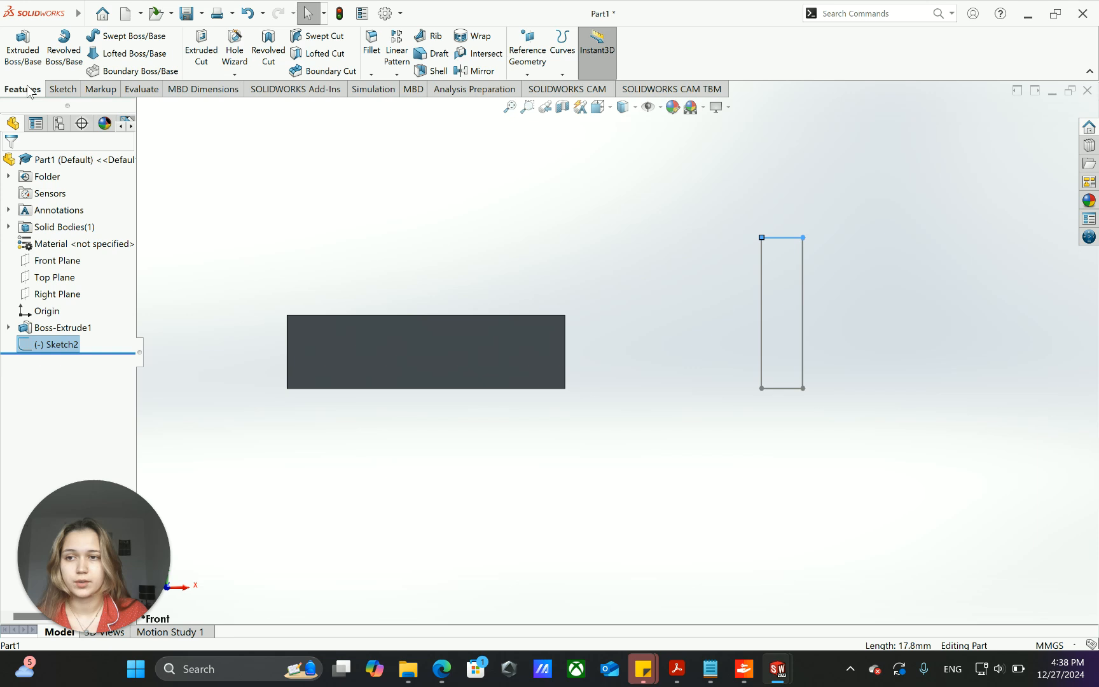
{"action": "left_click", "coordinate": [64, 49]}
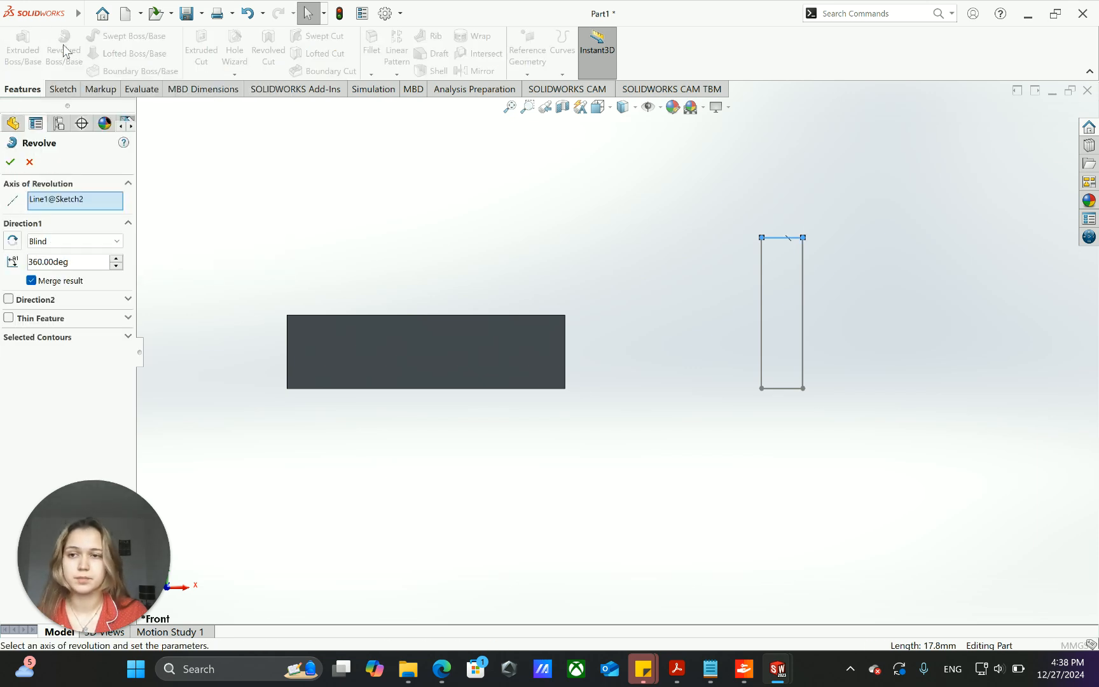
{"action": "left_click", "coordinate": [59, 199]}
{"action": "right_click", "coordinate": [58, 199]}
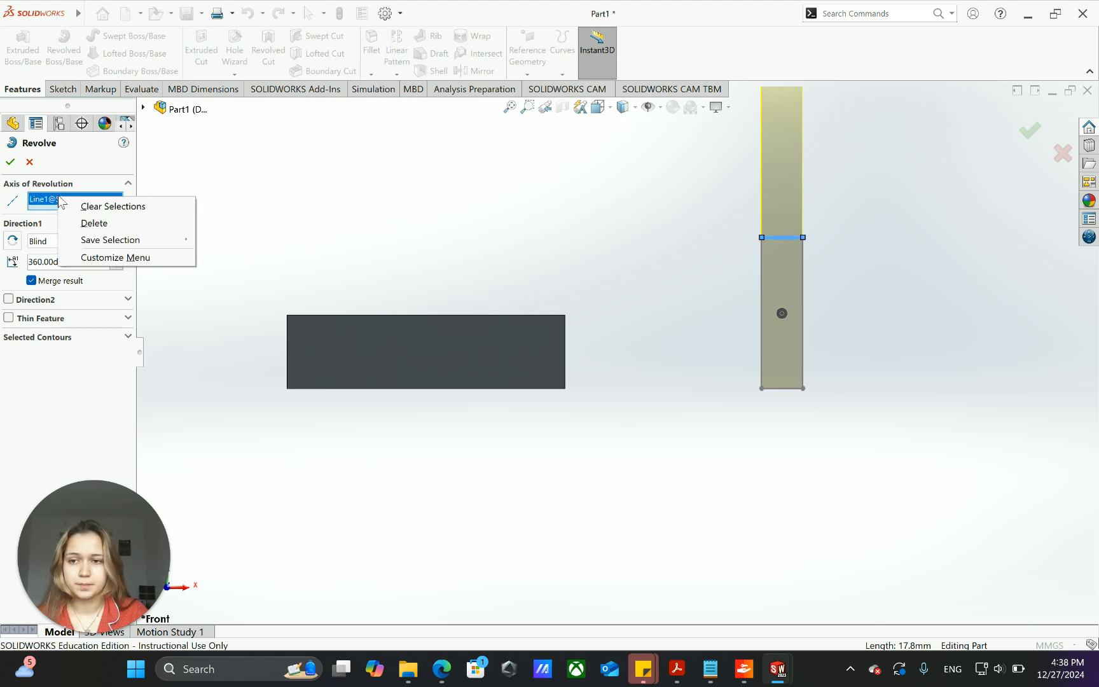
{"action": "left_click", "coordinate": [106, 224]}
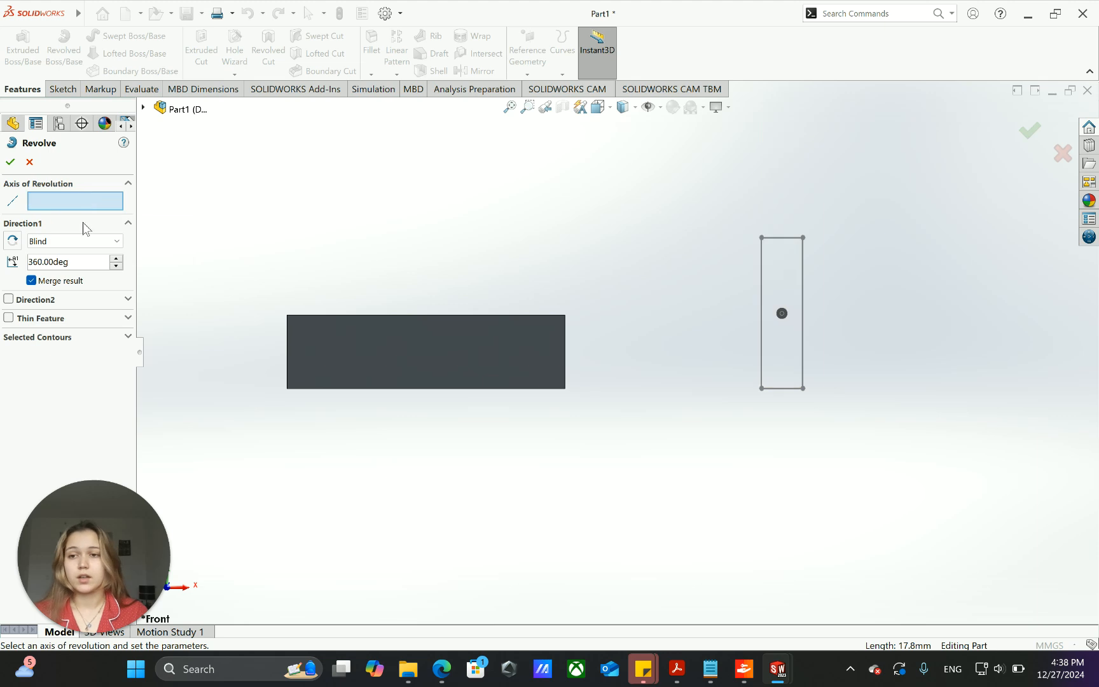
{"action": "left_click", "coordinate": [789, 239]}
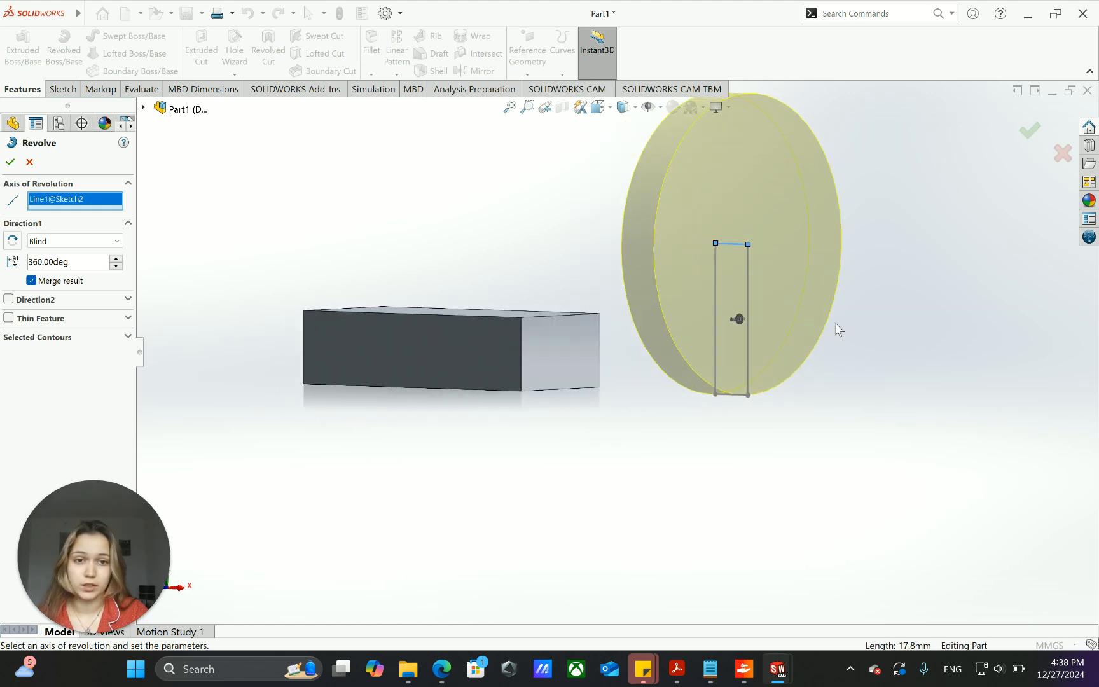
- Replace the revolve axis with the rectangle's long vertical edge nearest the block
{"action": "right_click", "coordinate": [109, 198]}
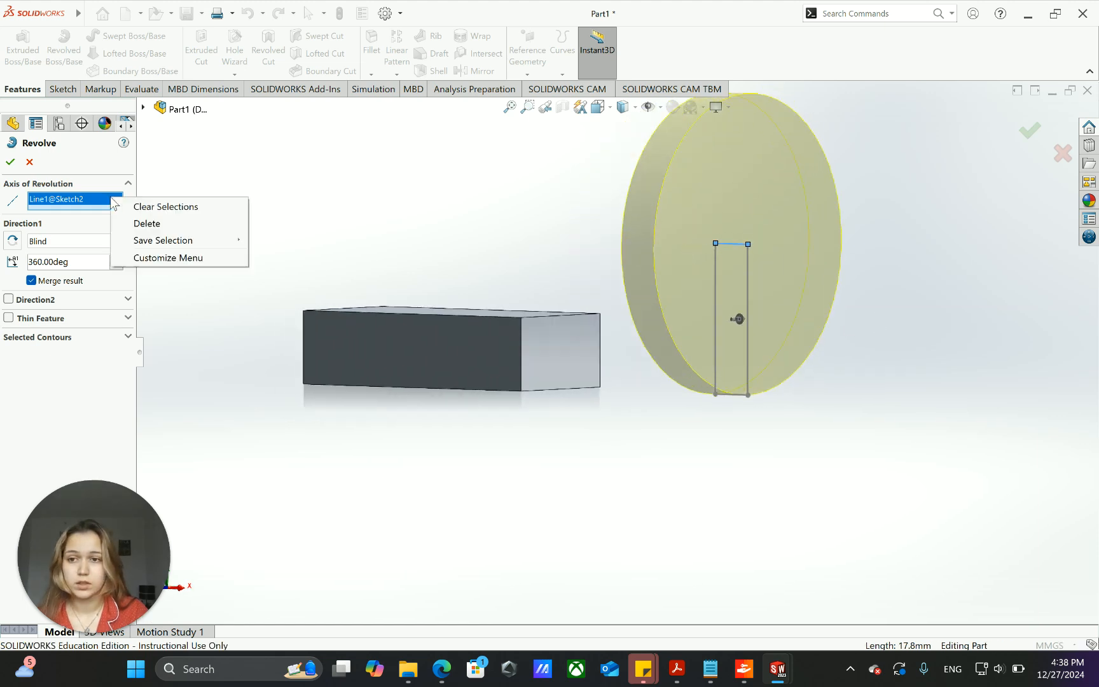
{"action": "left_click", "coordinate": [151, 224]}
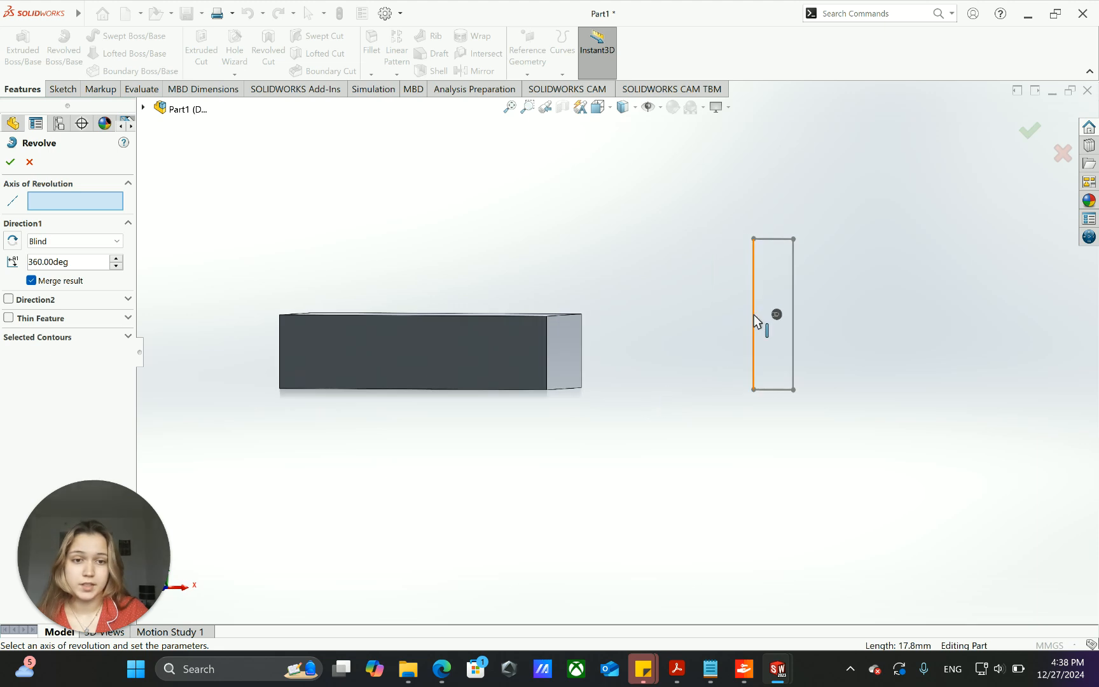
{"action": "left_click", "coordinate": [753, 315]}
{"action": "mouse_move", "coordinate": [841, 352]}
{"action": "middle_mouse_down"}
{"action": "mouse_move", "coordinate": [829, 449]}
{"action": "mouse_move", "coordinate": [852, 323]}
{"action": "mouse_move", "coordinate": [855, 352]}
{"action": "mouse_move", "coordinate": [825, 341]}
{"action": "middle_mouse_up"}
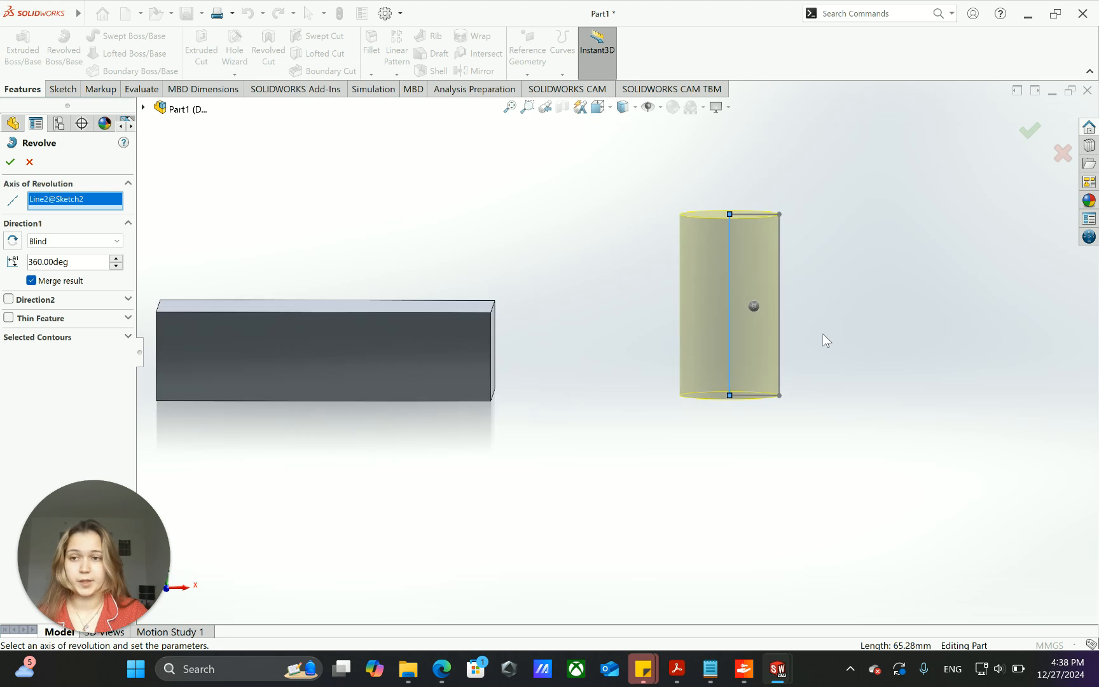
{"action": "middle_click_drag", "start_coordinate": [527, 287], "coordinate": [280, 288]}
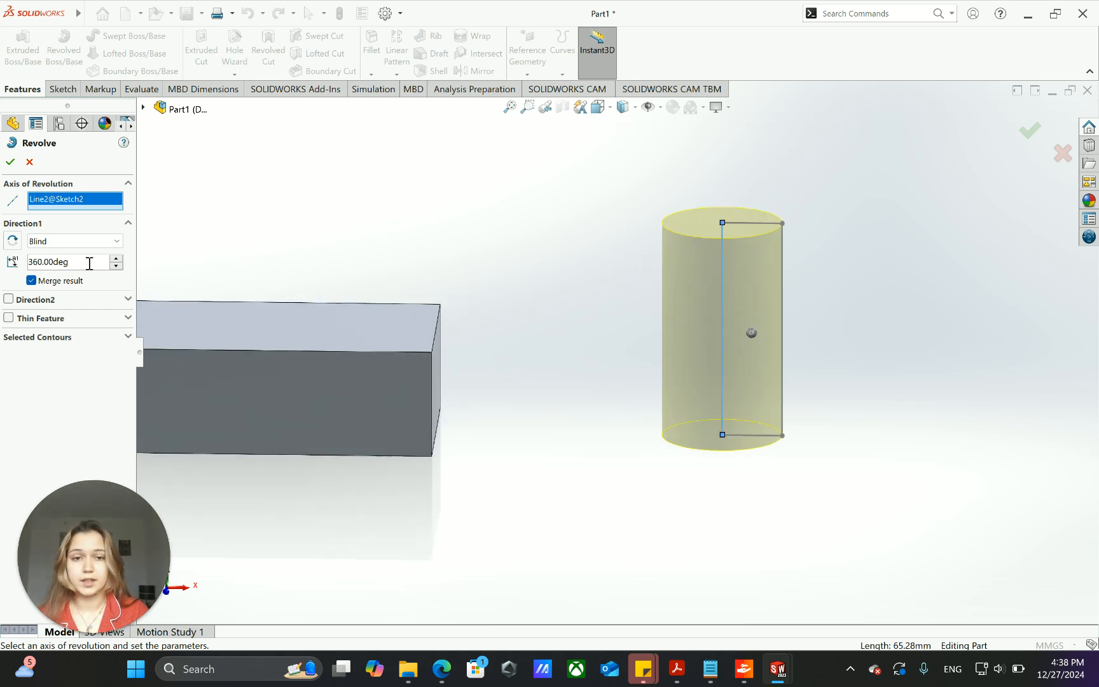
- Try a Direction 1 revolve angle of 270 degrees and examine the partial cylinder preview
{"action": "left_click_drag", "start_coordinate": [89, 262], "coordinate": [19, 267]}
{"action": "type", "text": "270"}
{"action": "key", "text": "Return"}
{"action": "type", "text": "\\"}
{"action": "middle_click_drag", "start_coordinate": [850, 275], "coordinate": [865, 294]}
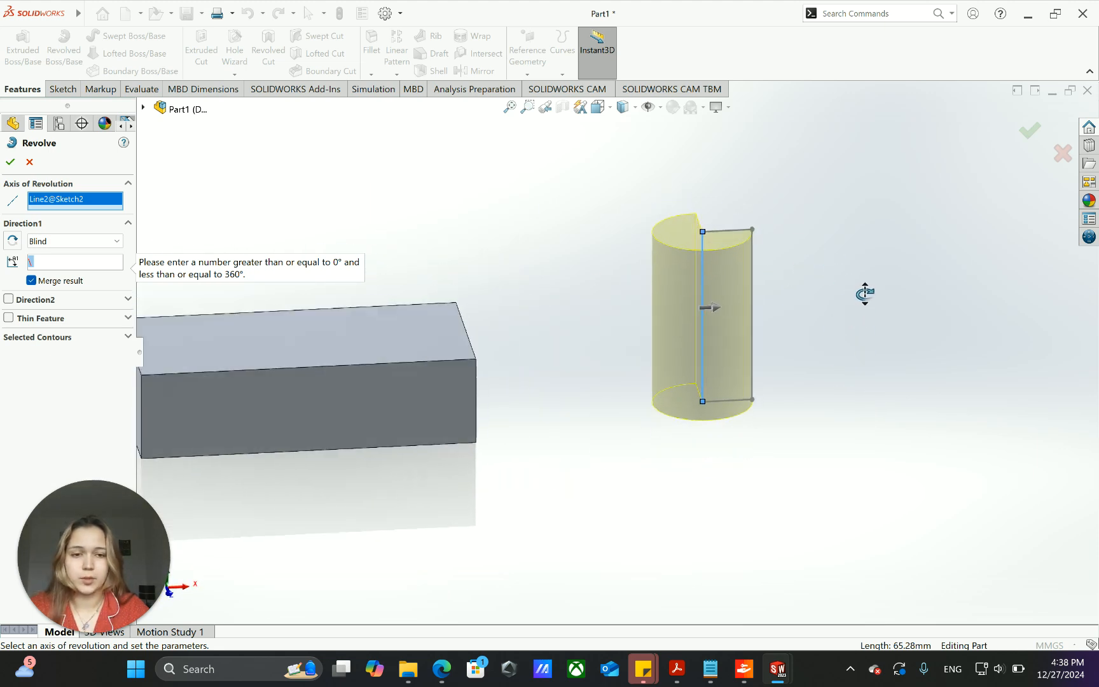
{"action": "scroll", "coordinate": [765, 309], "scroll_direction": "up", "scroll_amount": 2}
{"action": "scroll", "coordinate": [667, 311], "scroll_direction": "down", "scroll_amount": 1}
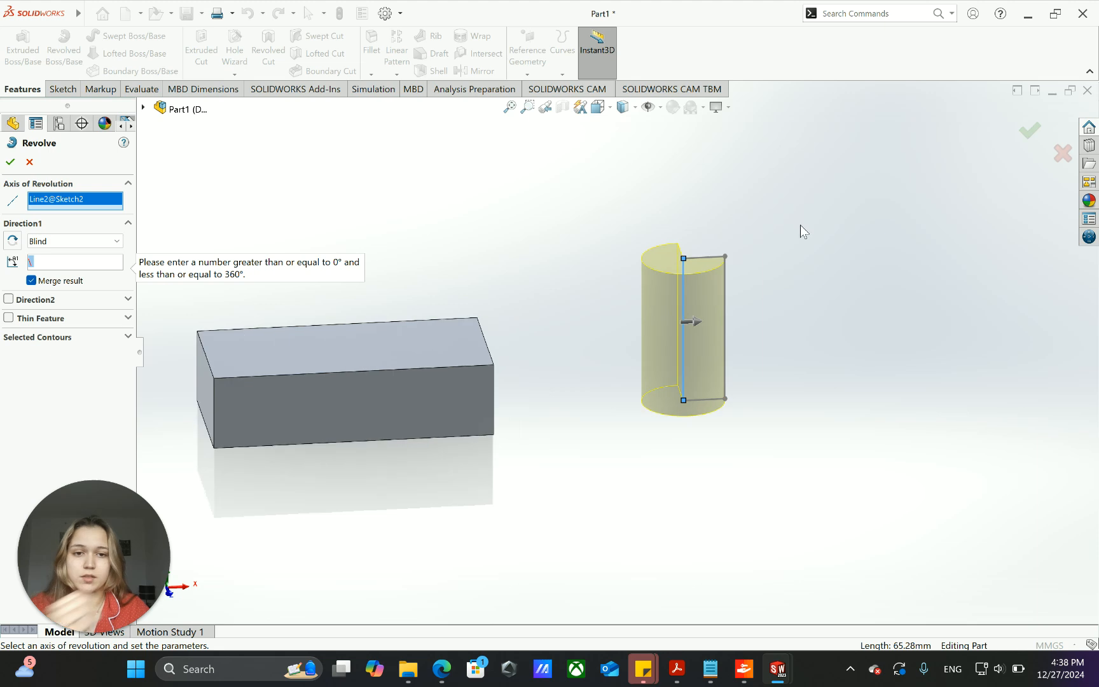
{"action": "middle_click_drag", "start_coordinate": [794, 246], "coordinate": [676, 329]}
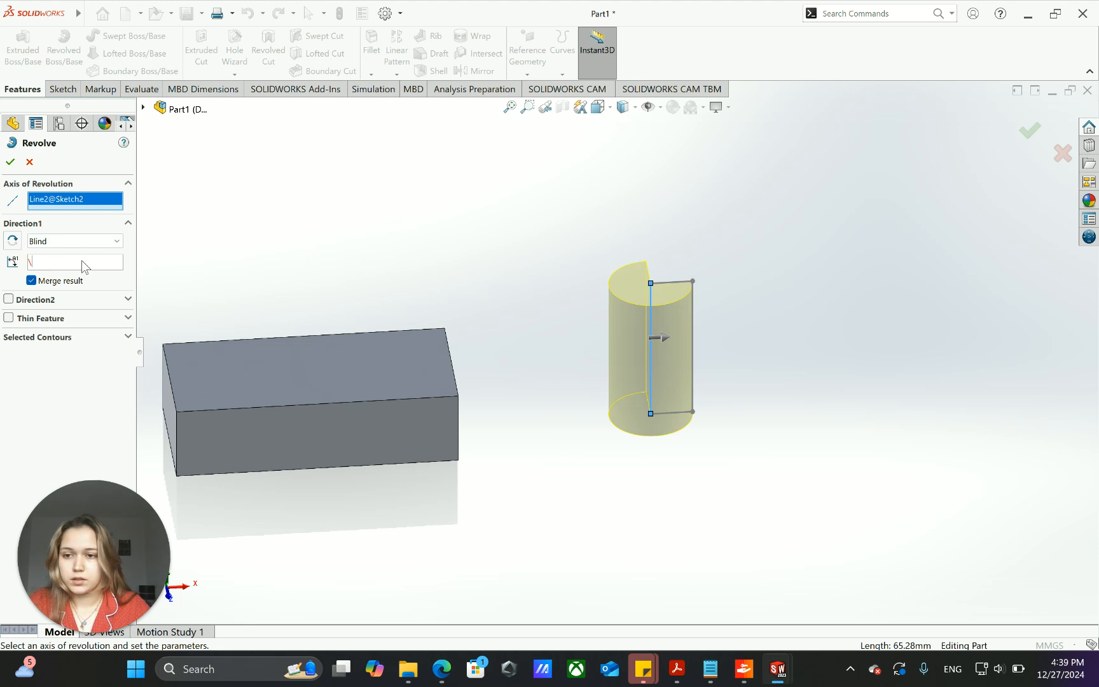
- Set the Direction 1 revolve angle to 360 degrees and expand the Direction 2 settings
{"action": "type", "text": "360"}
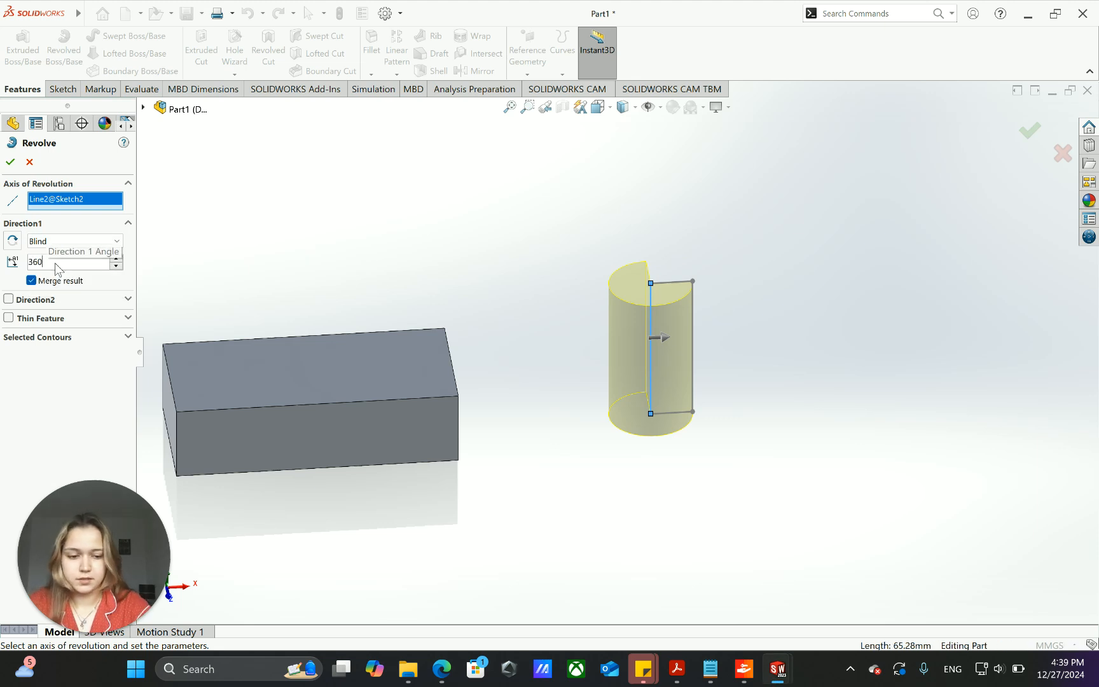
{"action": "key", "text": "Return"}
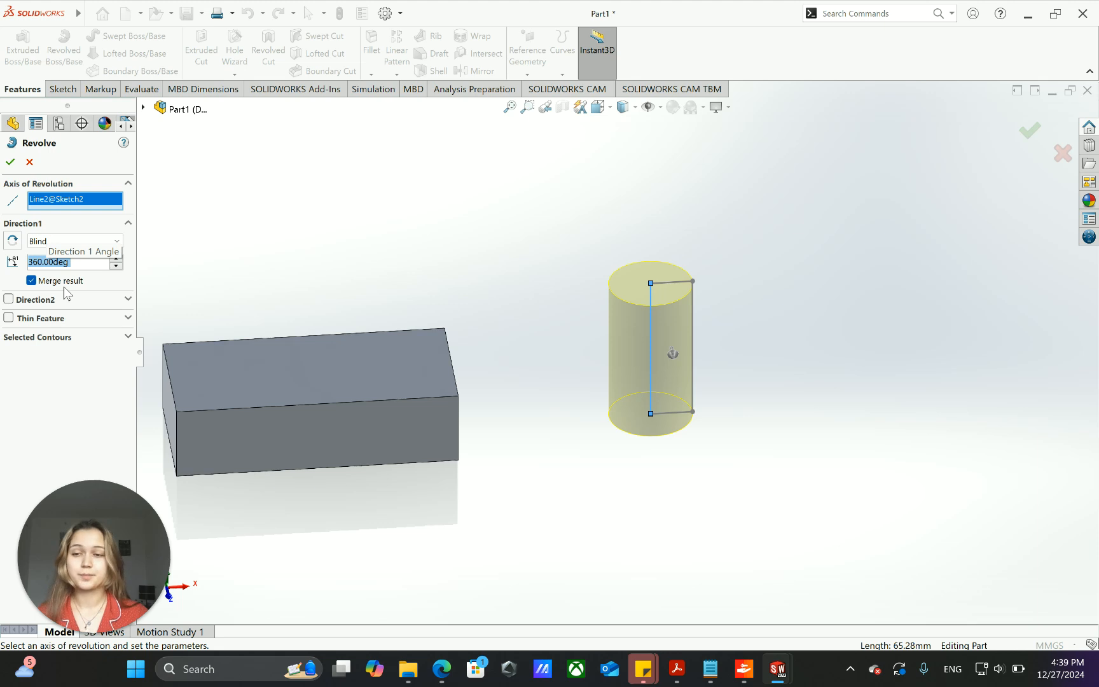
{"action": "left_click", "coordinate": [128, 303]}
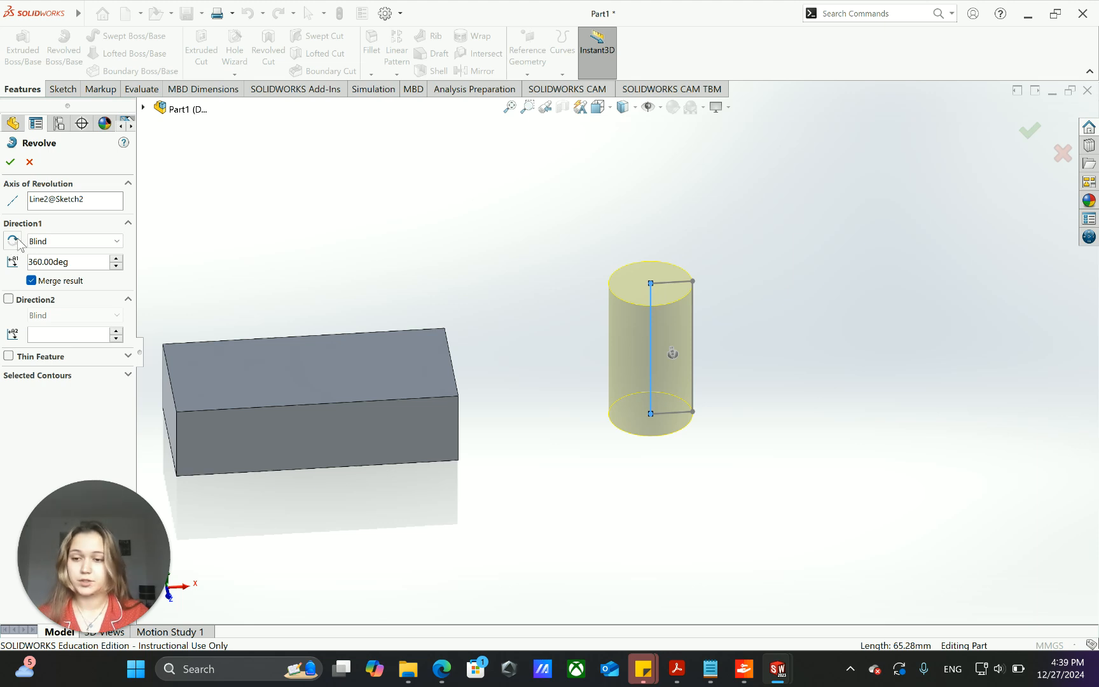
- Adjust the cylinder's revolve angle freehand in the preview, ending at 360 degrees
{"action": "middle_click_drag", "start_coordinate": [793, 435], "coordinate": [716, 342]}
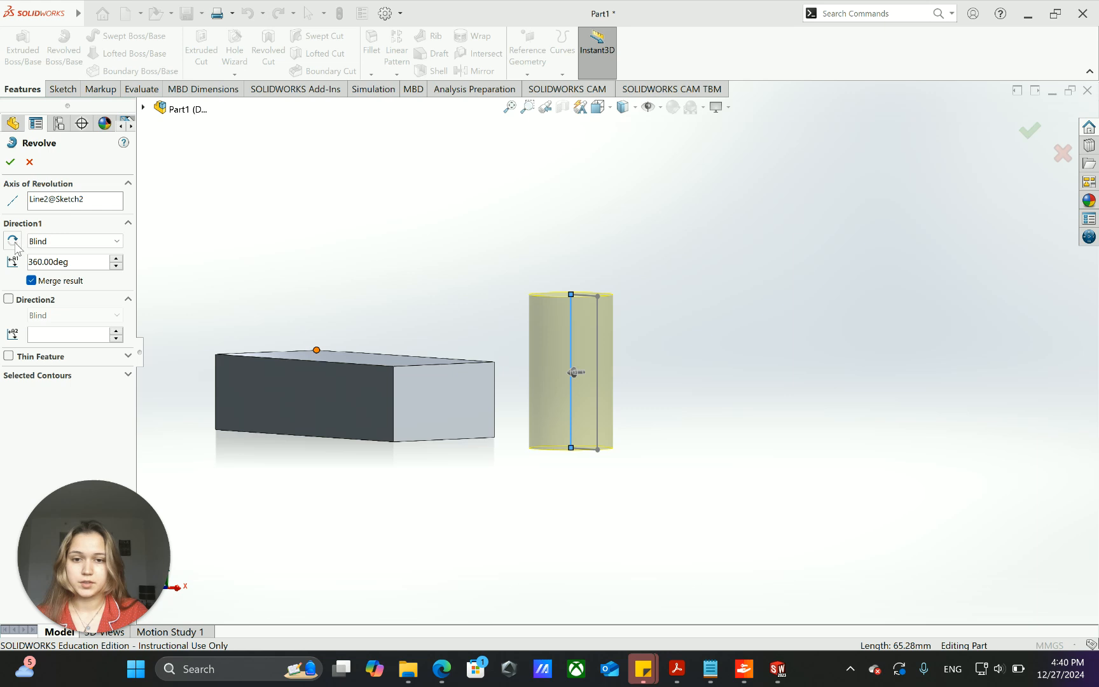
{"action": "left_click", "coordinate": [579, 375]}
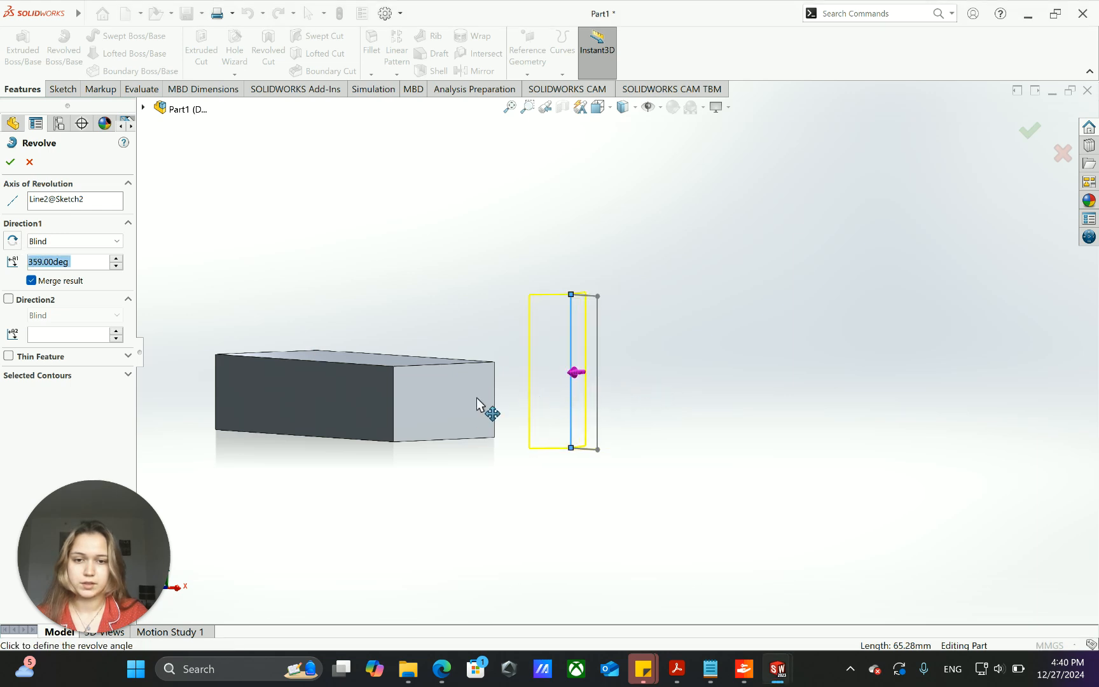
{"action": "middle_click_drag", "start_coordinate": [645, 458], "coordinate": [681, 527]}
{"action": "left_click", "coordinate": [644, 416]}
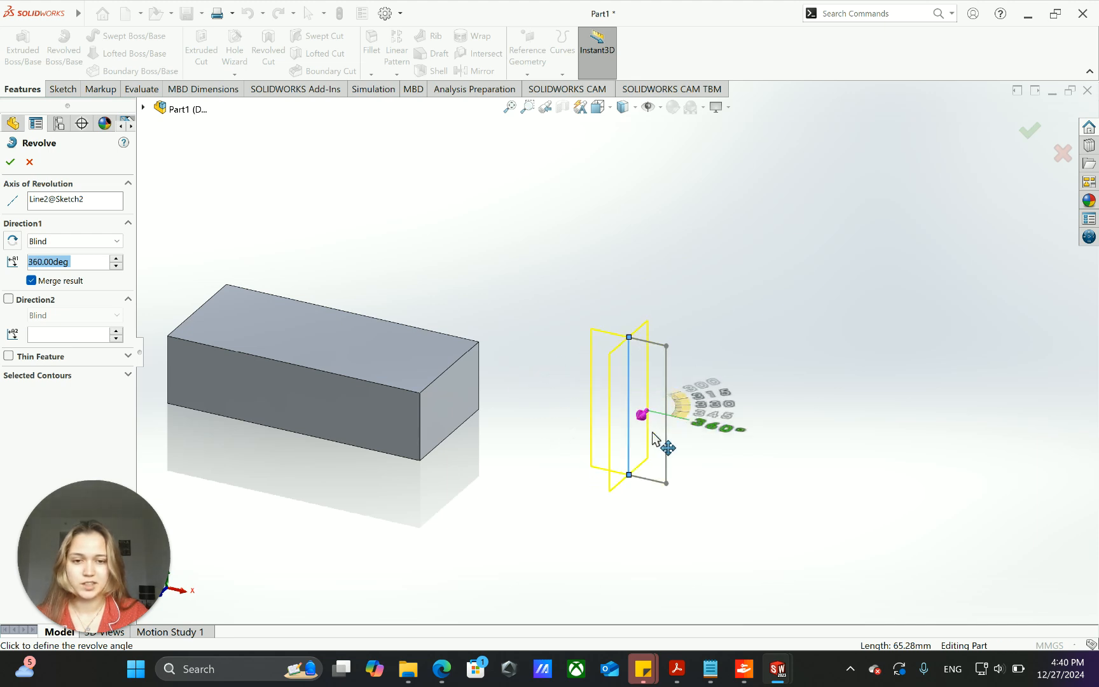
{"action": "left_click", "coordinate": [627, 439]}
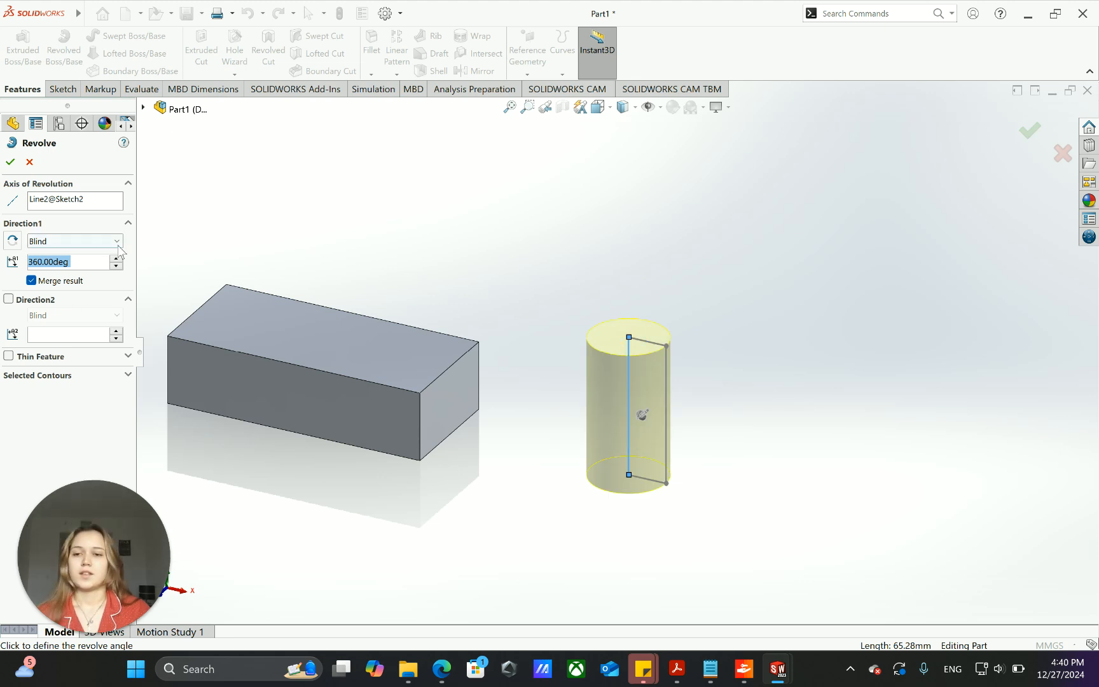
- Complete the 360-degree revolve of the rectangle into a solid cylinder and clear the selection
{"action": "left_click", "coordinate": [10, 161]}
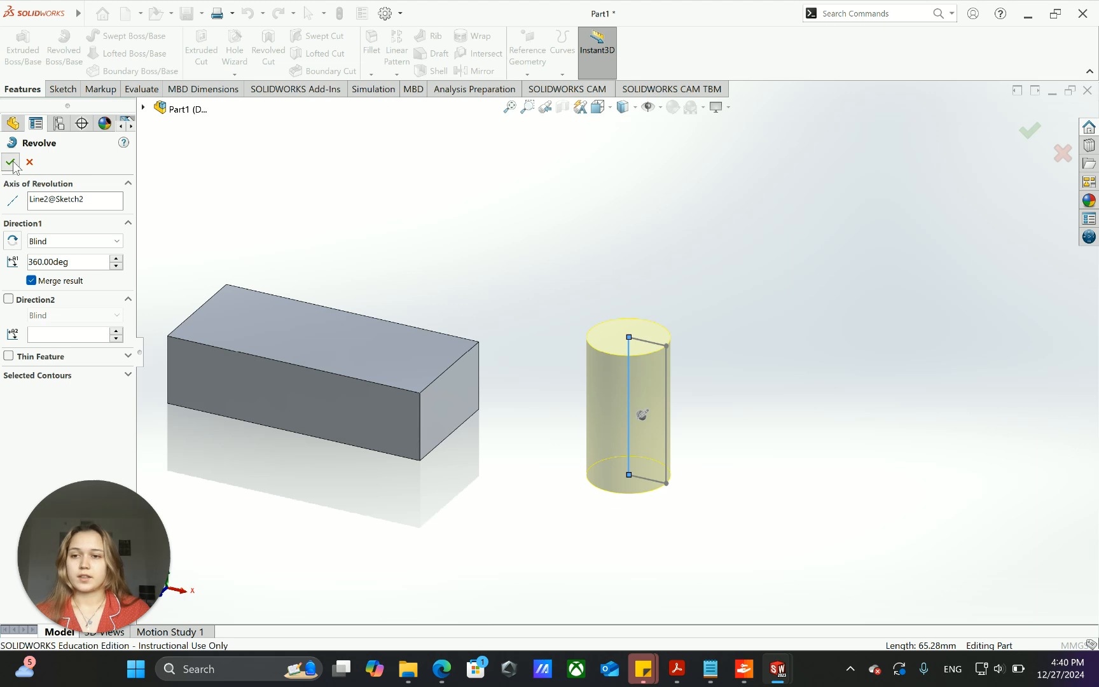
{"action": "left_click", "coordinate": [711, 472]}
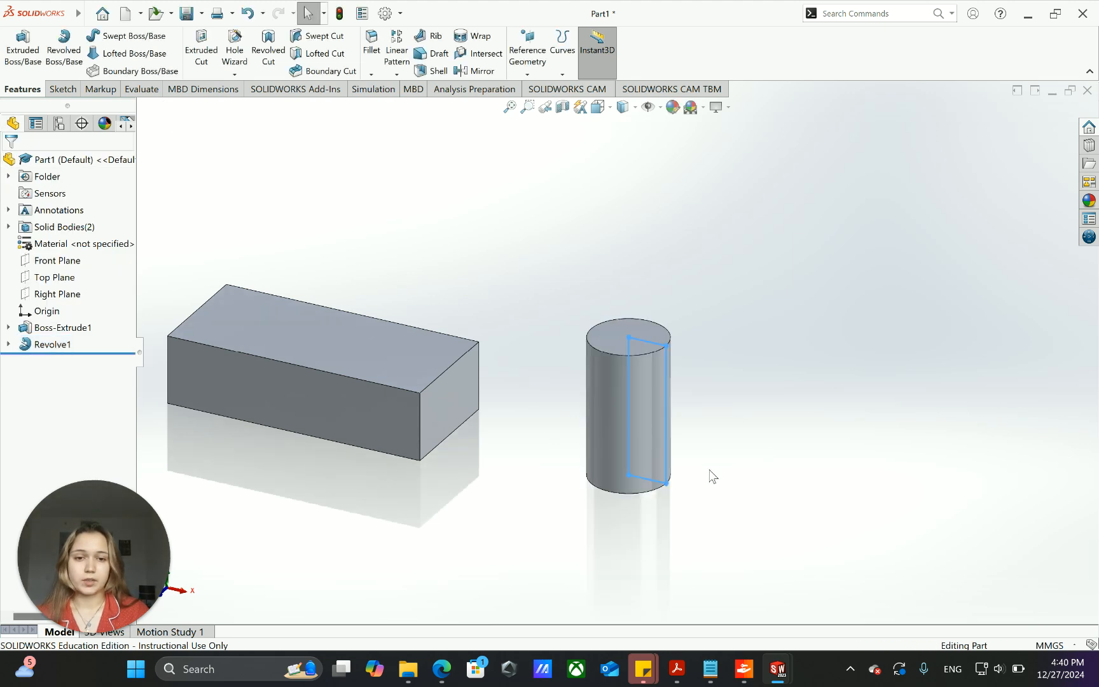
- Hide all item types in the view and examine the block and cylinder from several angles
{"action": "middle_click_drag", "start_coordinate": [666, 561], "coordinate": [687, 451]}
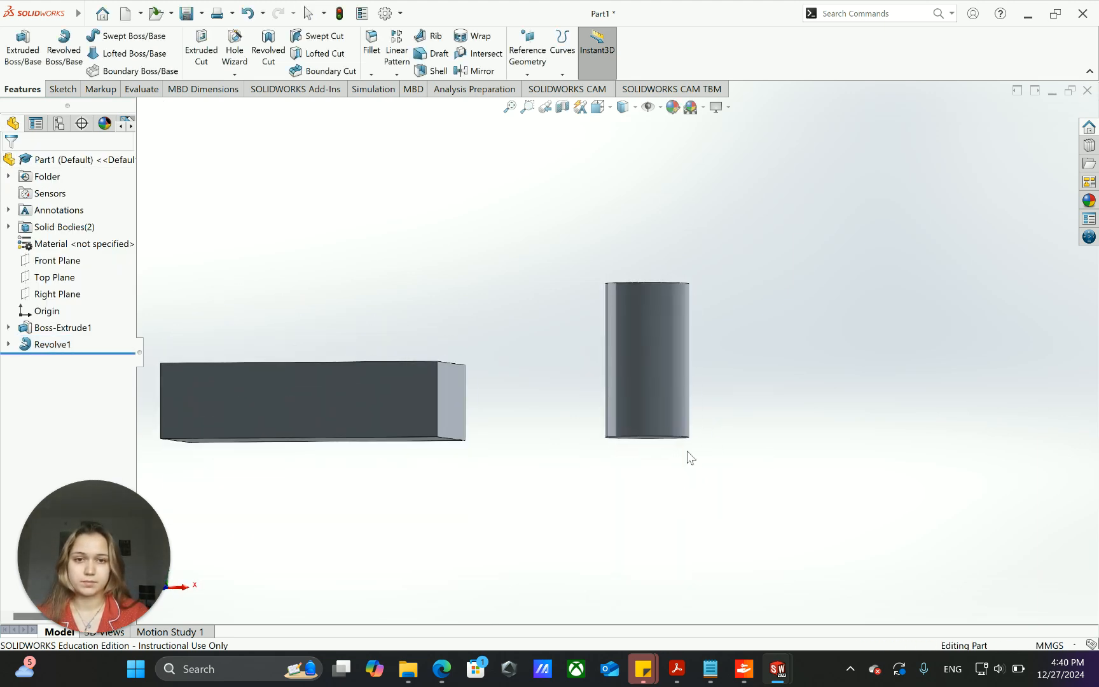
{"action": "scroll", "coordinate": [687, 451], "scroll_direction": "down", "scroll_amount": 1}
{"action": "left_click", "coordinate": [649, 108]}
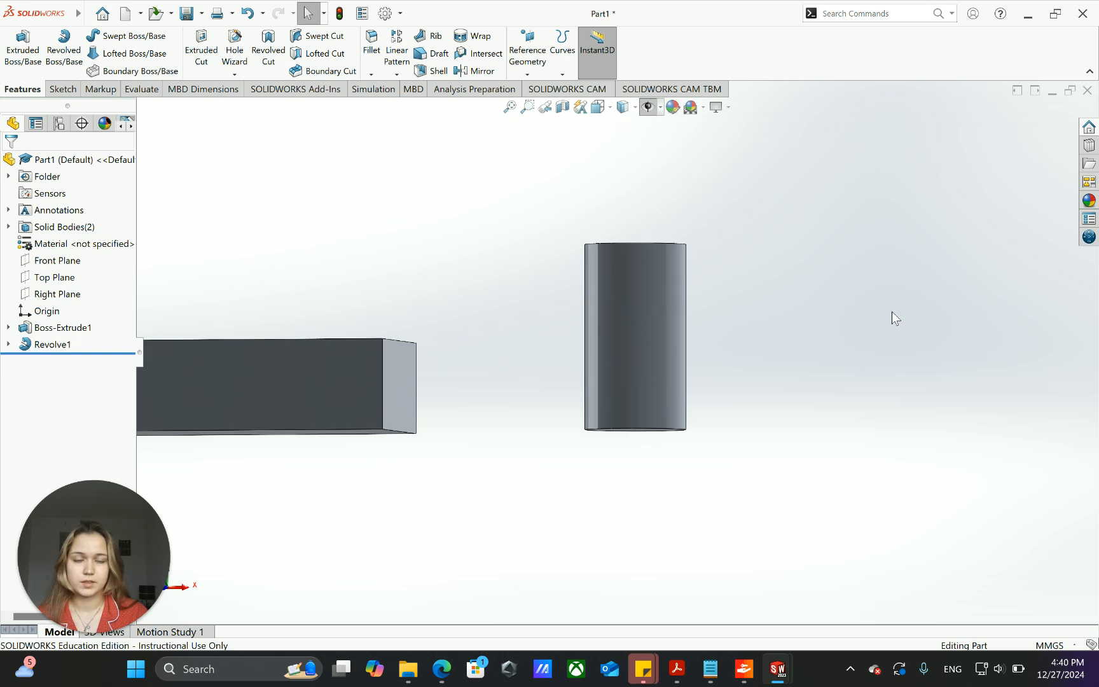
{"action": "middle_click_drag", "start_coordinate": [706, 437], "coordinate": [719, 376]}
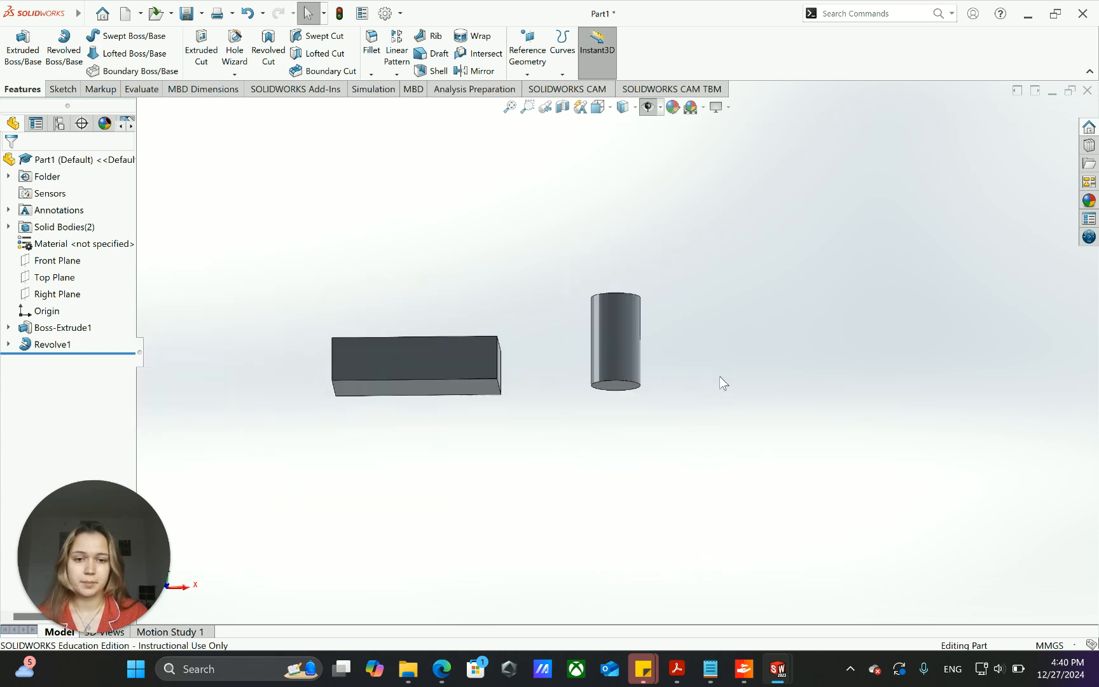
{"action": "middle_click_drag", "start_coordinate": [497, 305], "coordinate": [504, 346]}
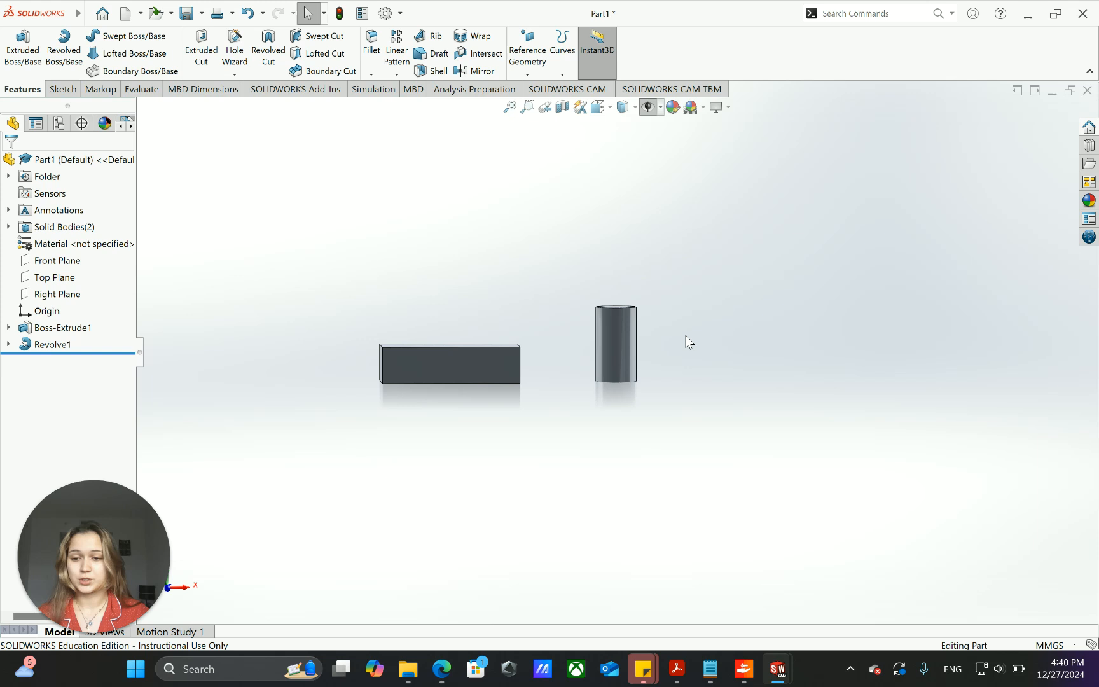
{"action": "middle_click_drag", "start_coordinate": [586, 304], "coordinate": [523, 326]}
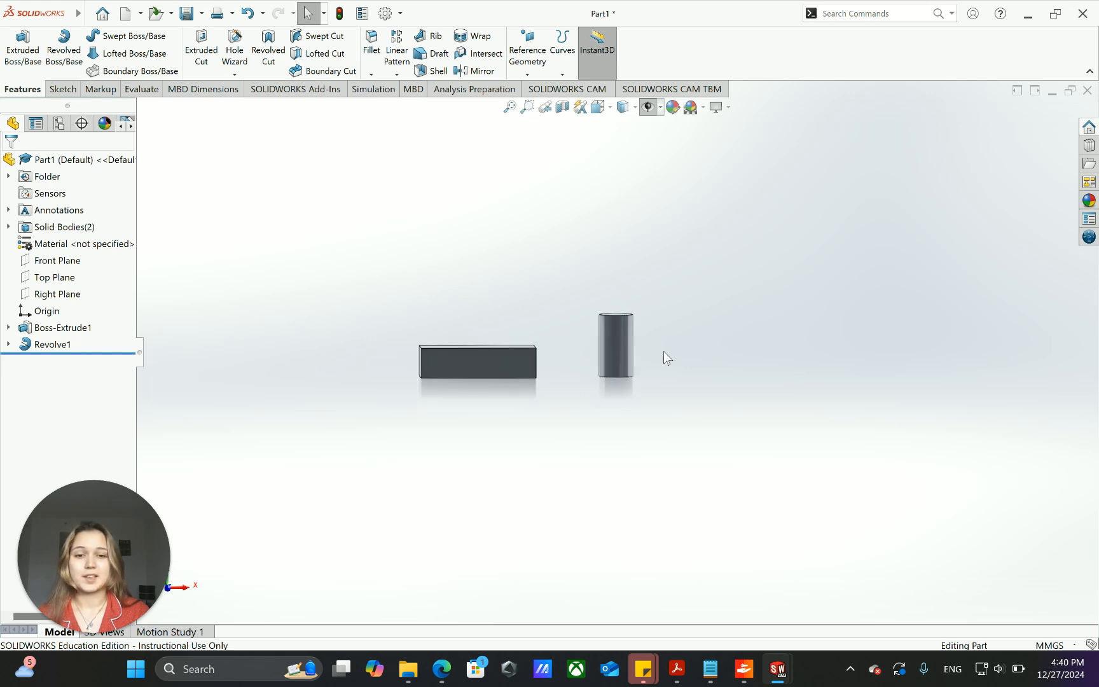
{"action": "scroll", "coordinate": [628, 355], "scroll_direction": "down", "scroll_amount": 2}
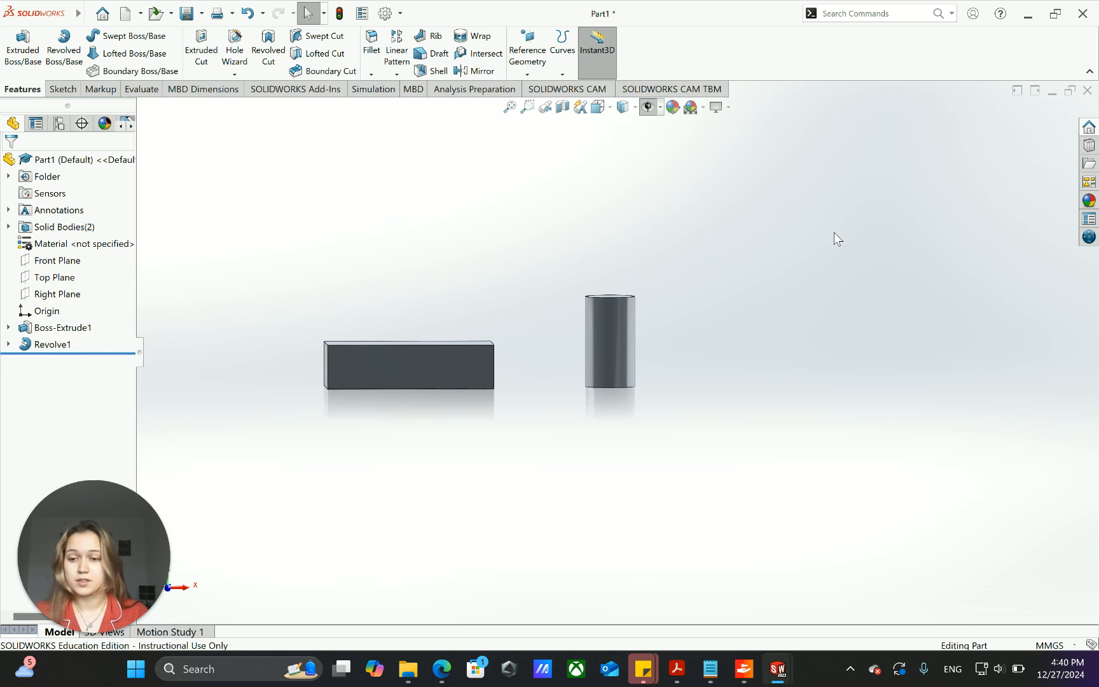
- Save the part under the file name Part2 as a SOLIDWORKS Part in the personal OneDrive folder
{"action": "left_click", "coordinate": [203, 13]}
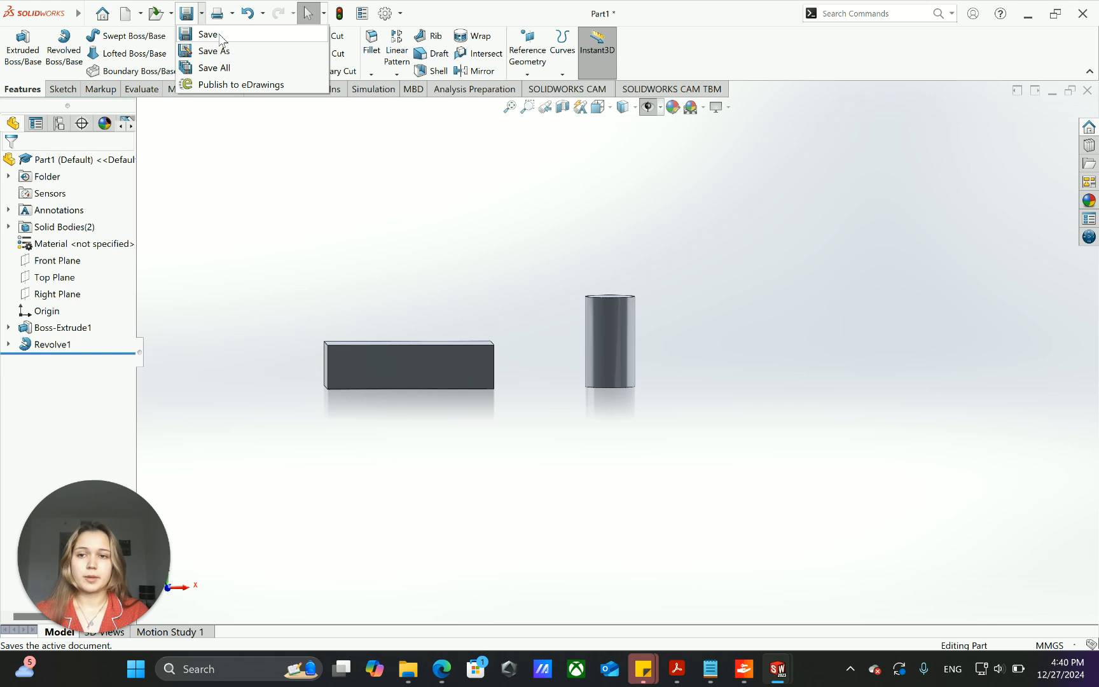
{"action": "left_click", "coordinate": [220, 35]}
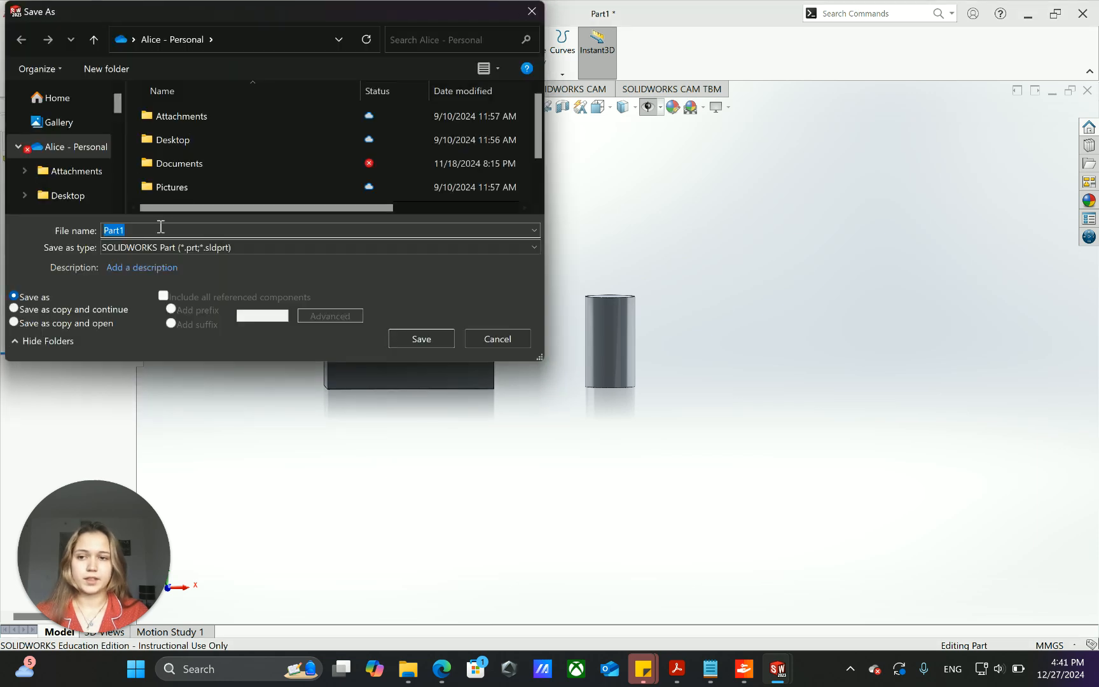
{"action": "left_click", "coordinate": [131, 230]}
{"action": "key", "text": "BackSpace"}
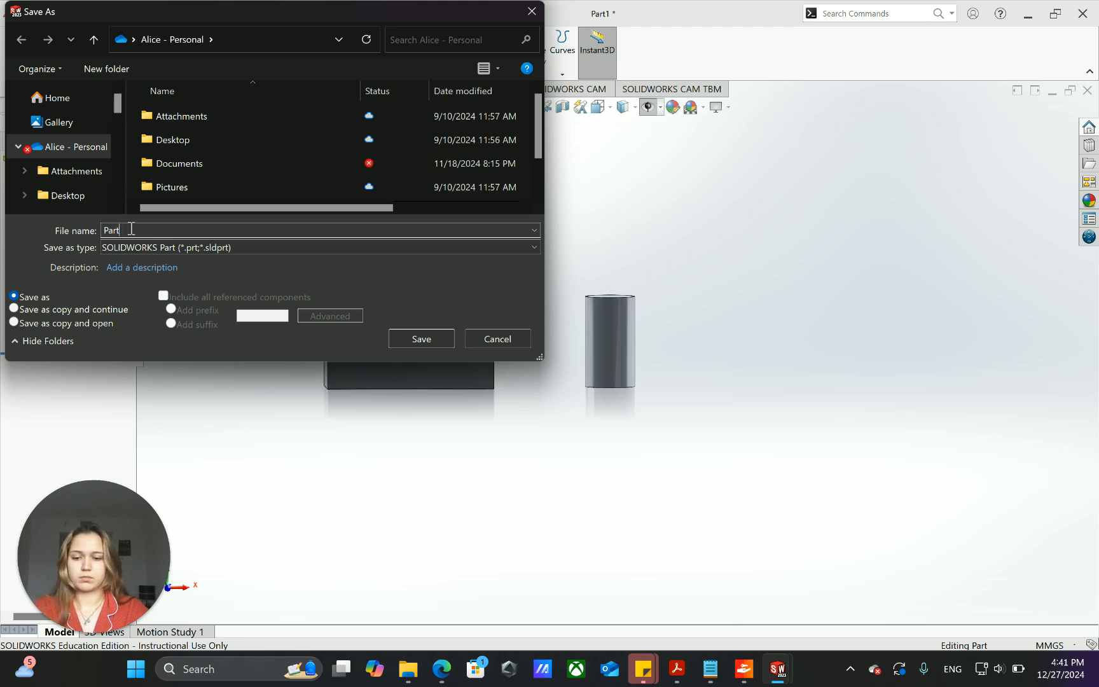
{"action": "type", "text": "2"}
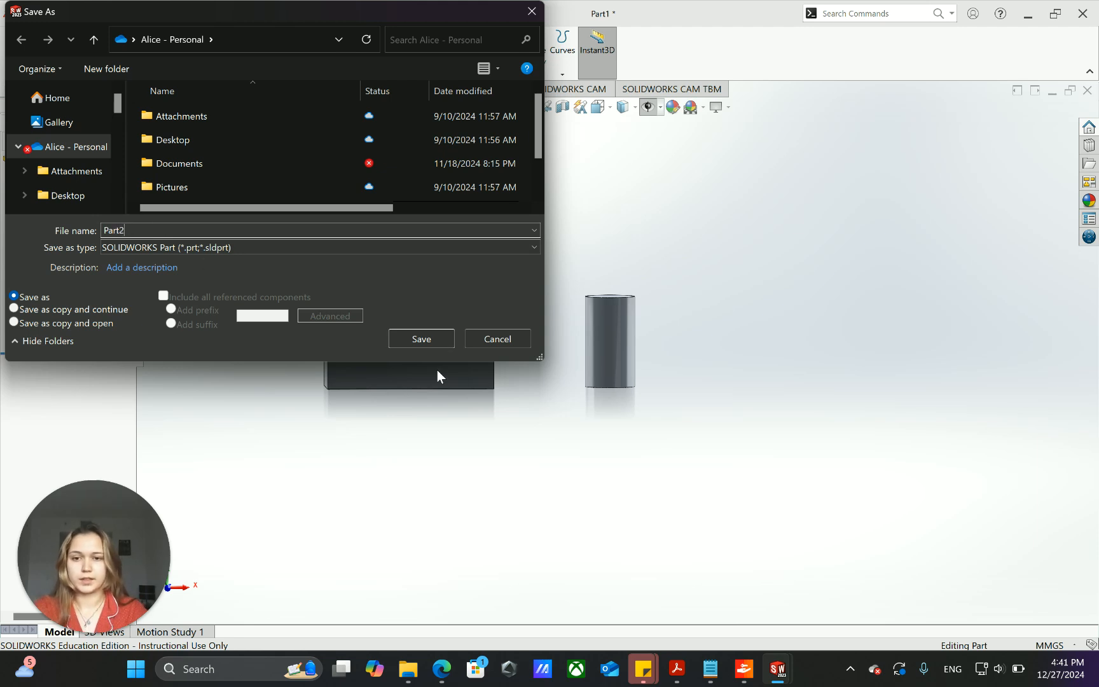
{"action": "left_click", "coordinate": [422, 339]}
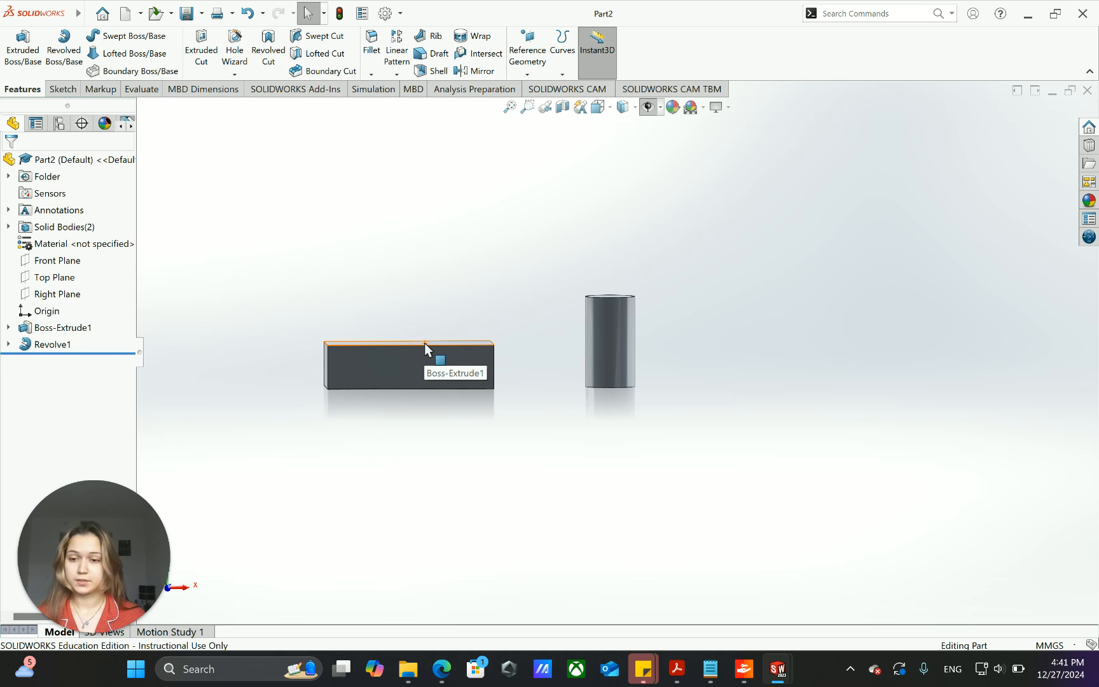
{"action": "left_click", "coordinate": [202, 13]}
{"action": "left_click", "coordinate": [207, 51]}
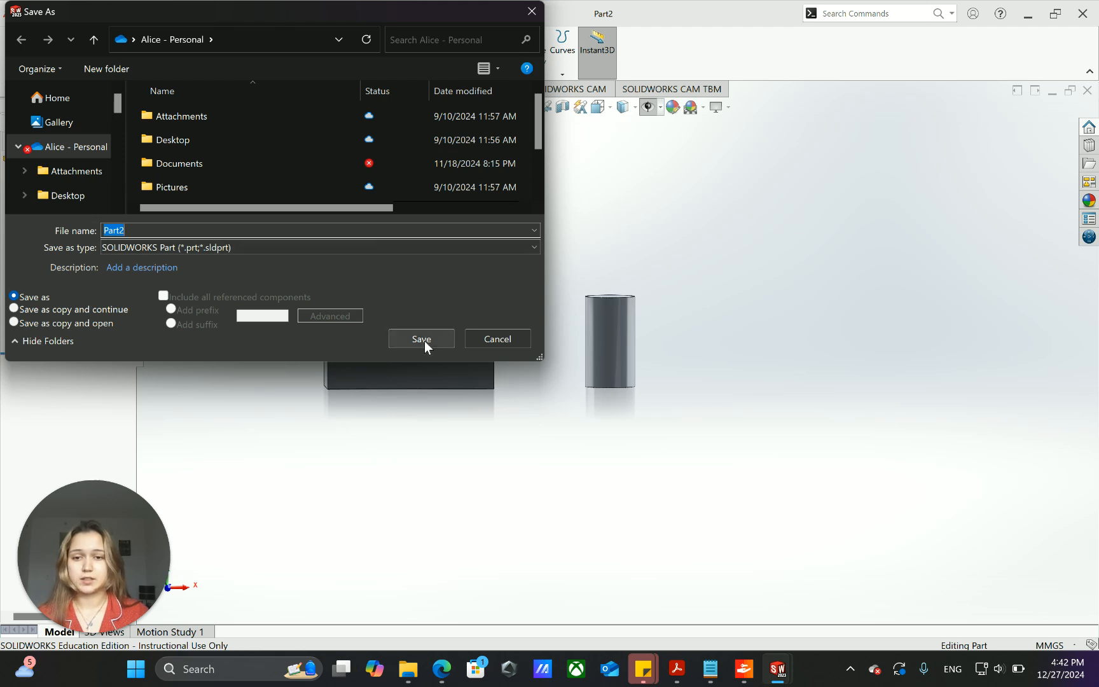
{"action": "left_click", "coordinate": [532, 11]}
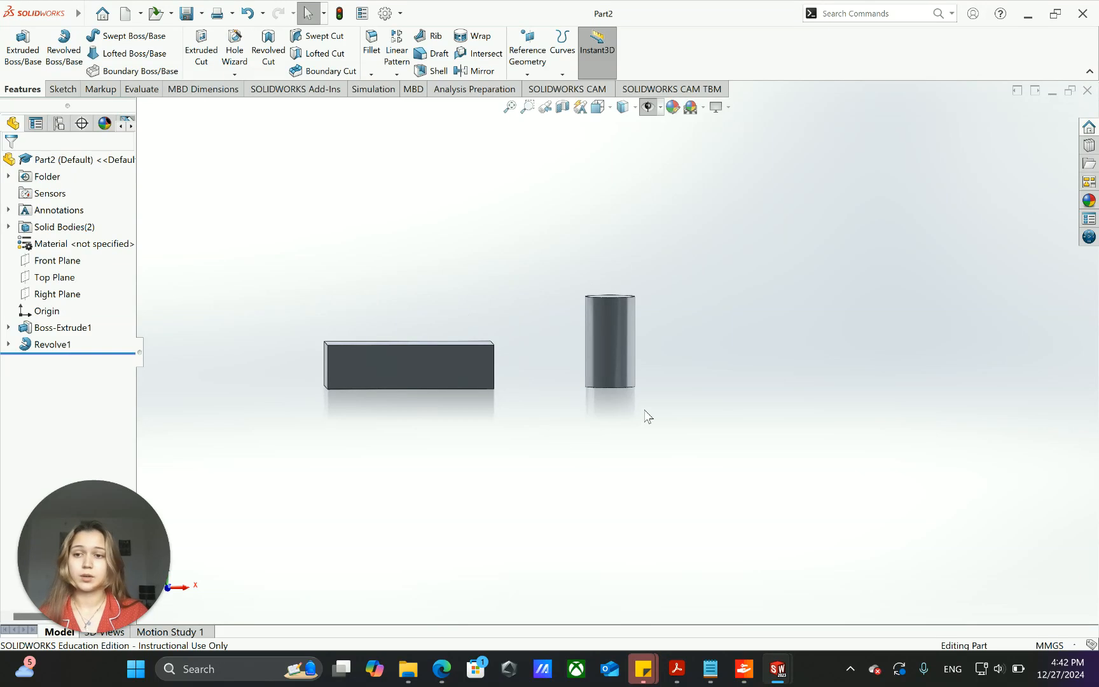
- Close the SOLIDWORKS window that holds the saved Part2
{"action": "left_click", "coordinate": [1083, 14]}
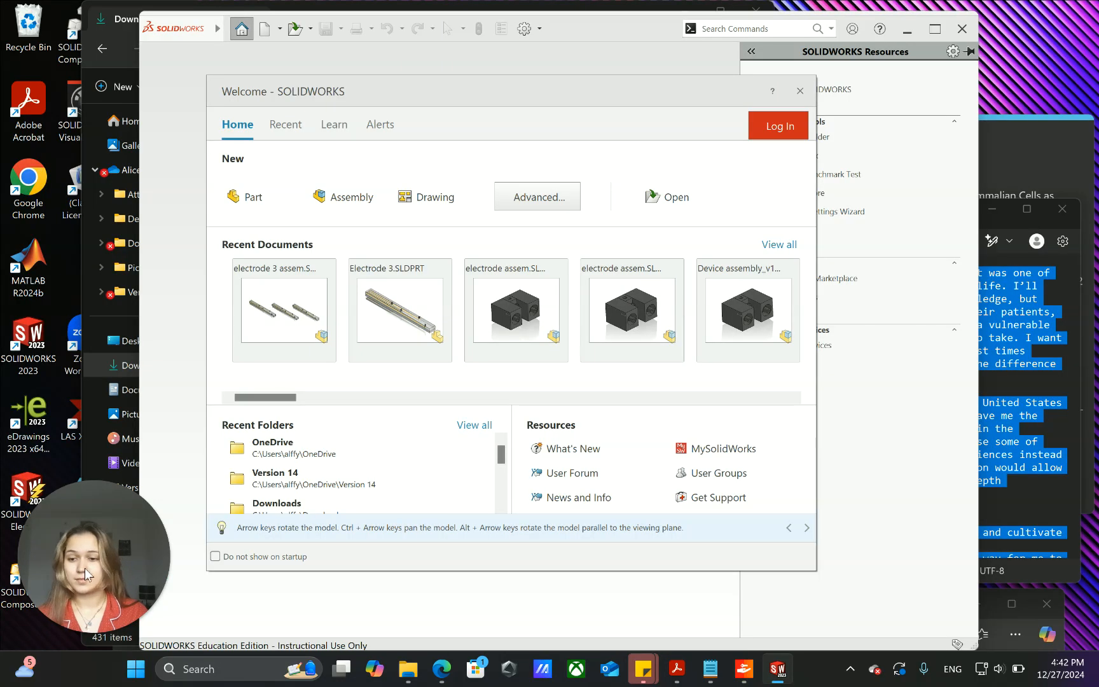